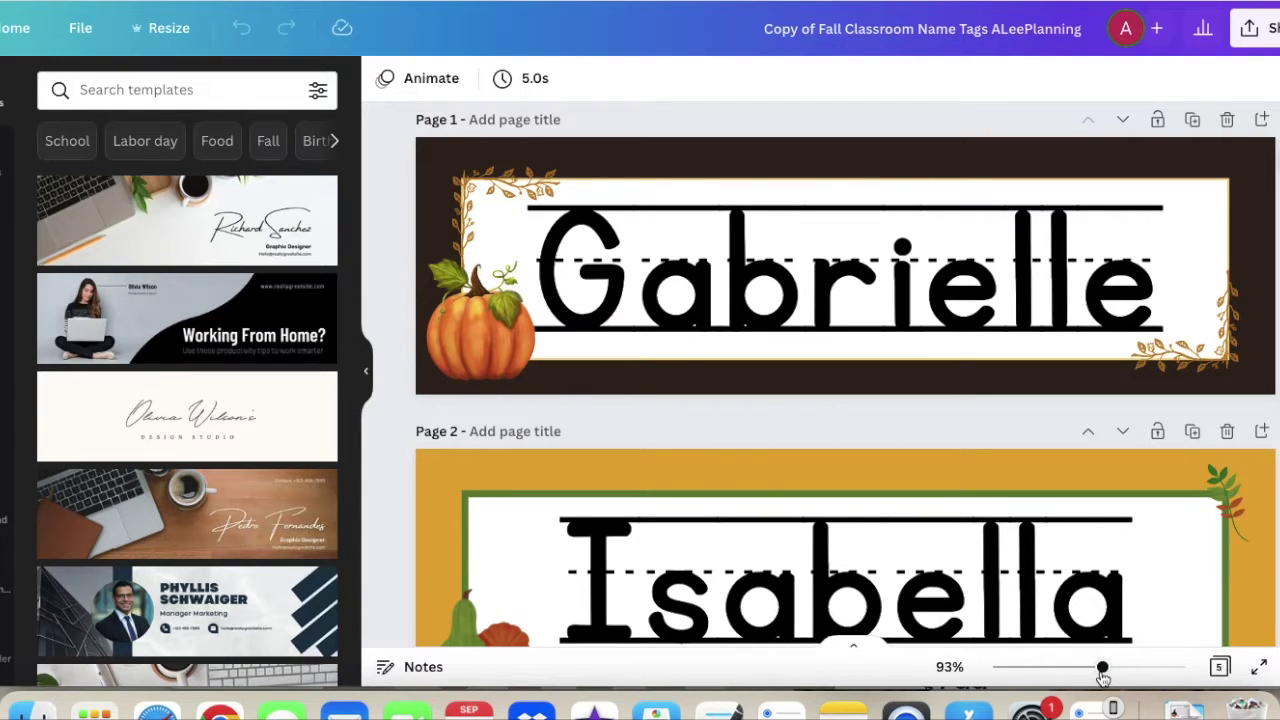
- Look through all five fall name tag pages and examine their names, borders and corner leaf graphics
{"action": "left_click_drag", "start_coordinate": [1100, 674], "coordinate": [1088, 675]}
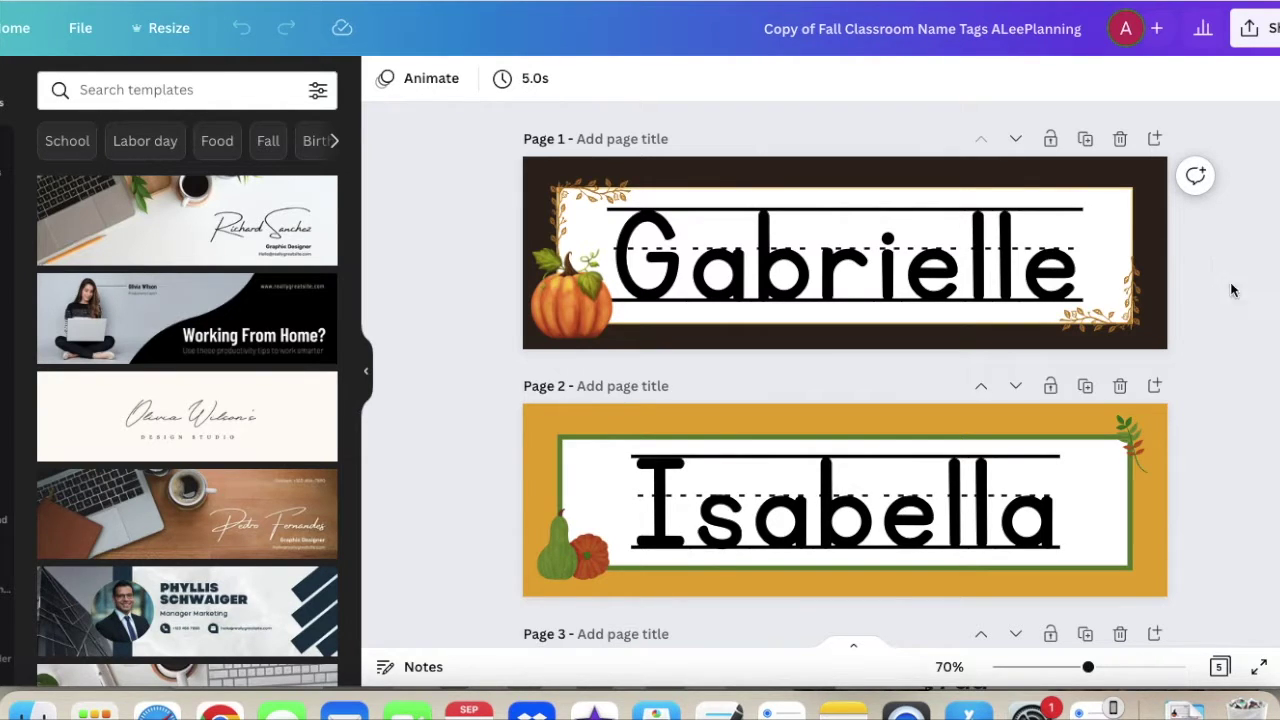
{"action": "scroll", "coordinate": [1236, 292], "scroll_direction": "down", "scroll_amount": 4}
{"action": "scroll", "coordinate": [1238, 311], "scroll_direction": "down", "scroll_amount": 9}
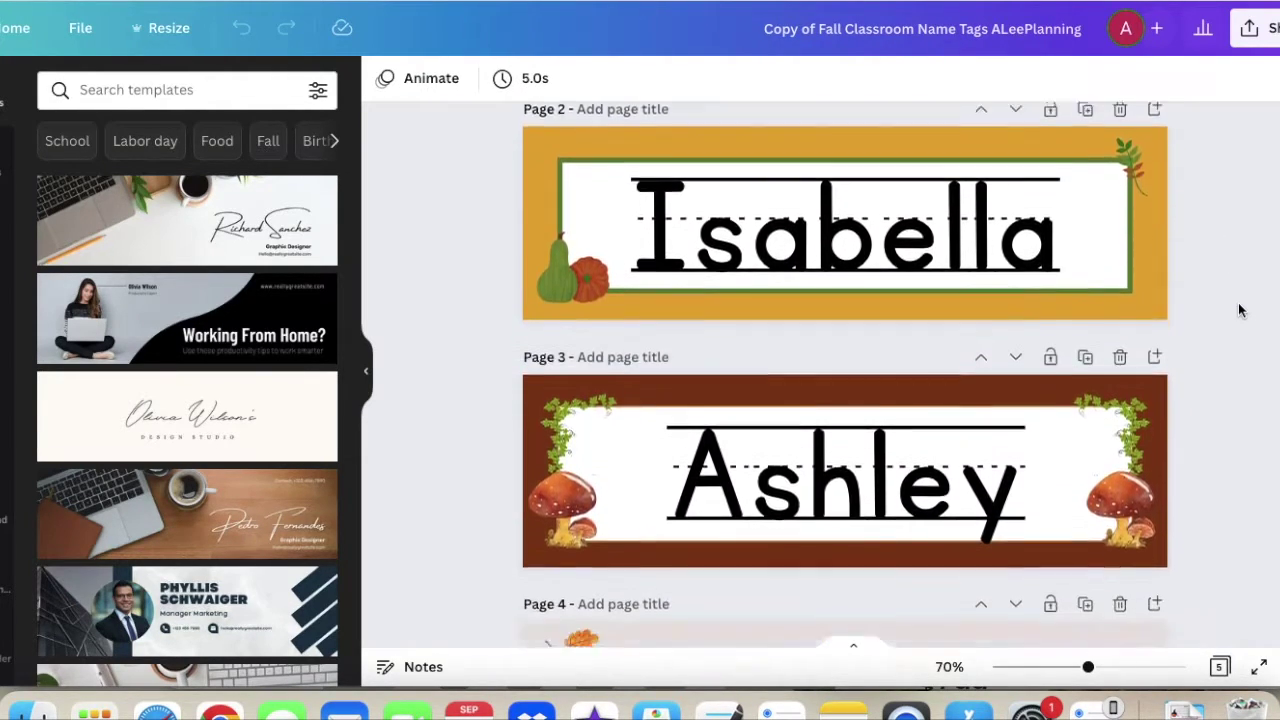
{"action": "scroll", "coordinate": [1238, 311], "scroll_direction": "down", "scroll_amount": 4}
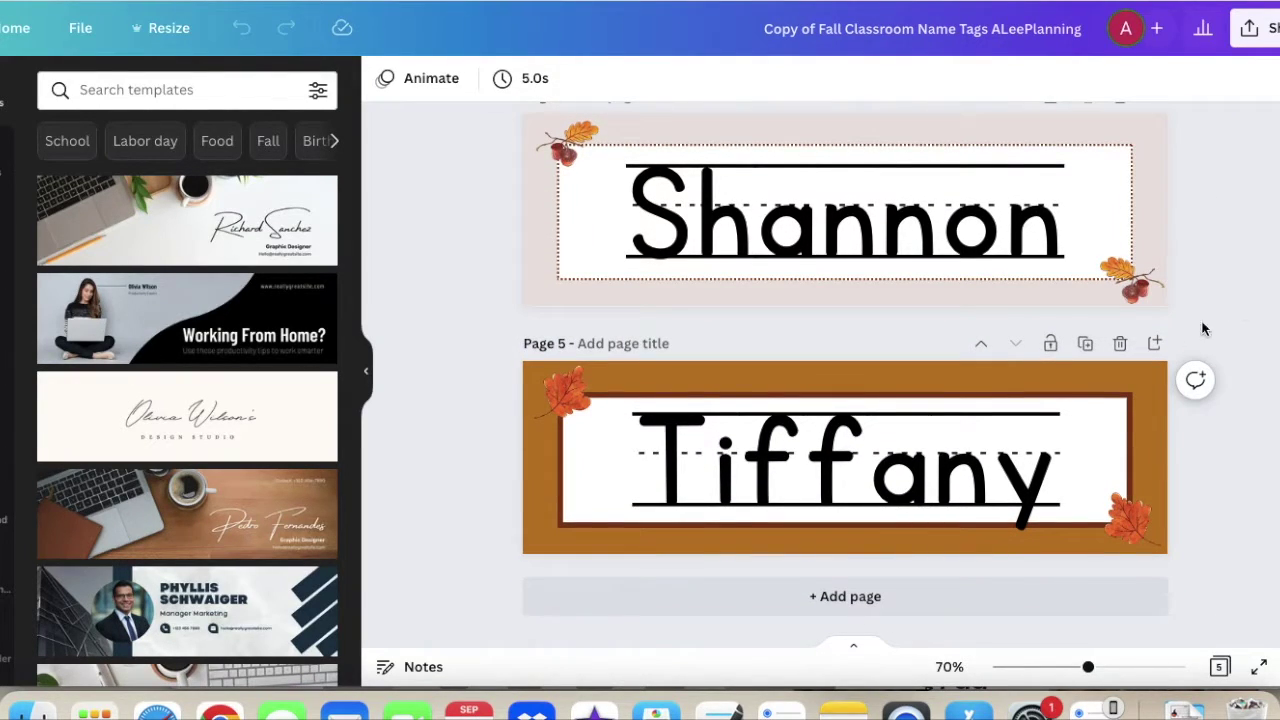
{"action": "left_click", "coordinate": [1128, 516]}
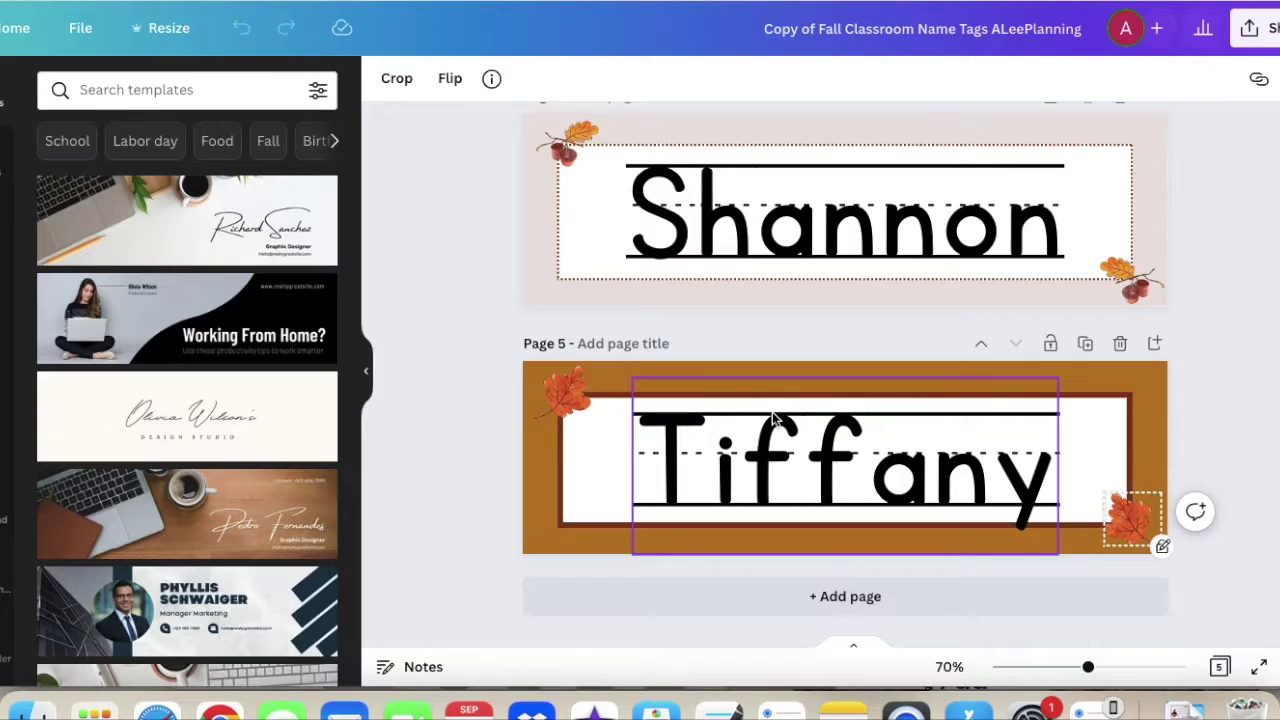
{"action": "left_click", "coordinate": [571, 392]}
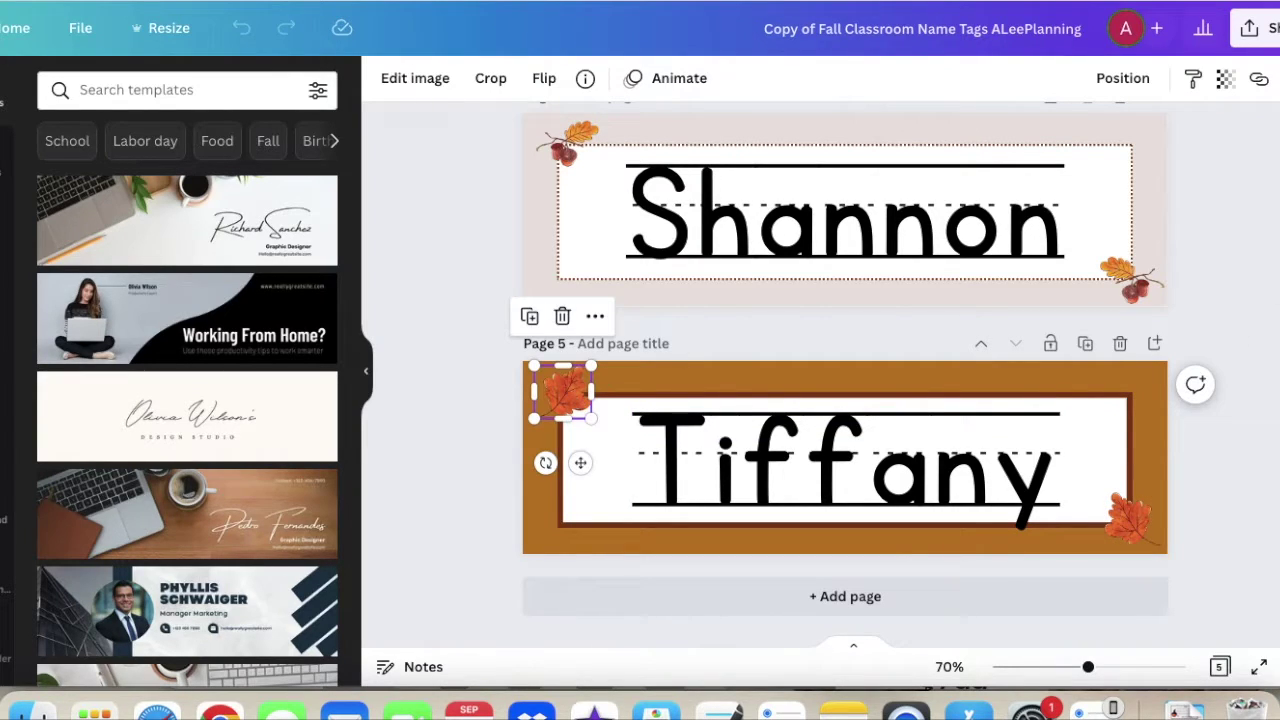
{"action": "scroll", "coordinate": [845, 375], "scroll_direction": "up", "scroll_amount": 15}
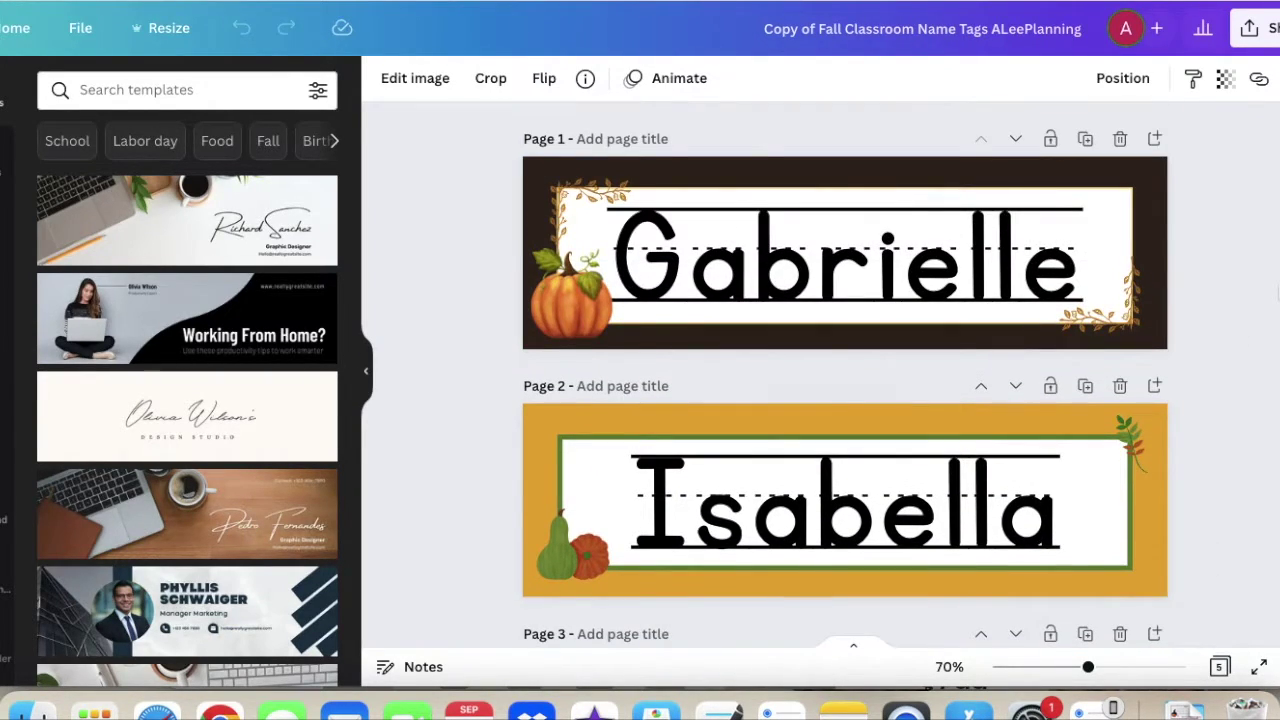
- Replace the names on the pumpkin tag on page 1 and the gourd tag on page 2 with other students' first names
{"action": "double_click", "coordinate": [971, 237]}
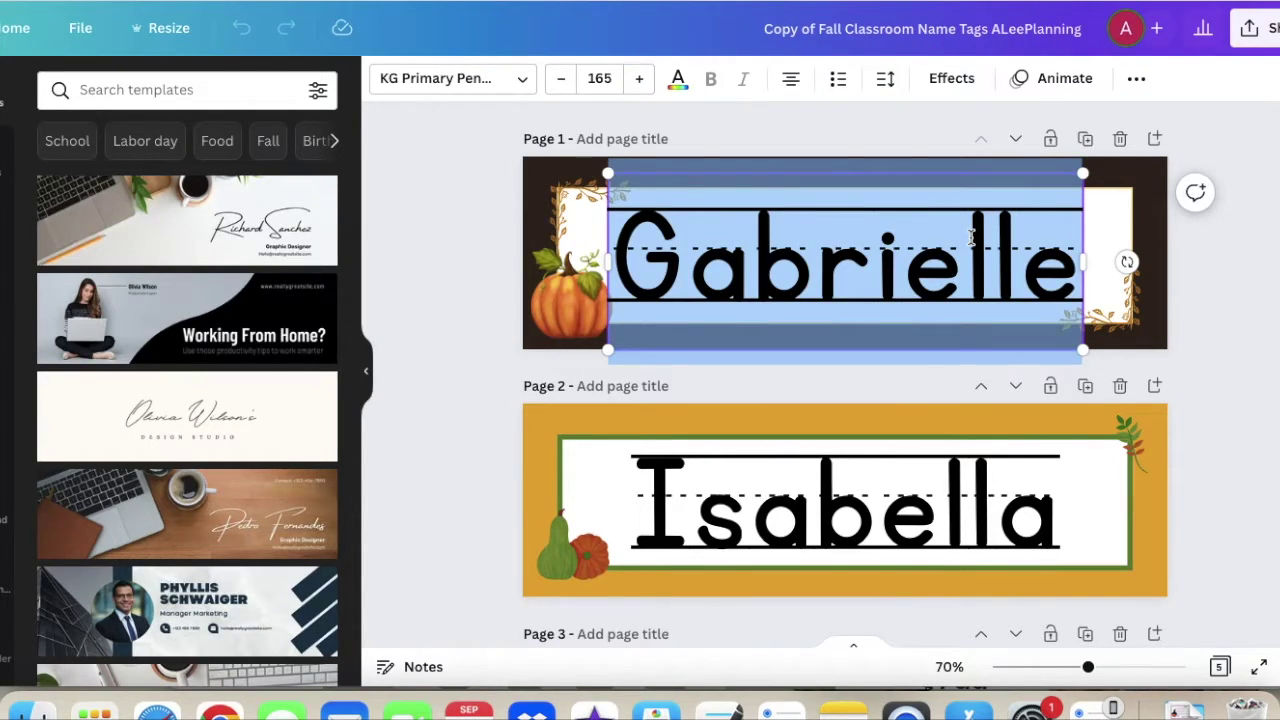
{"action": "type", "text": "Elizabeth"}
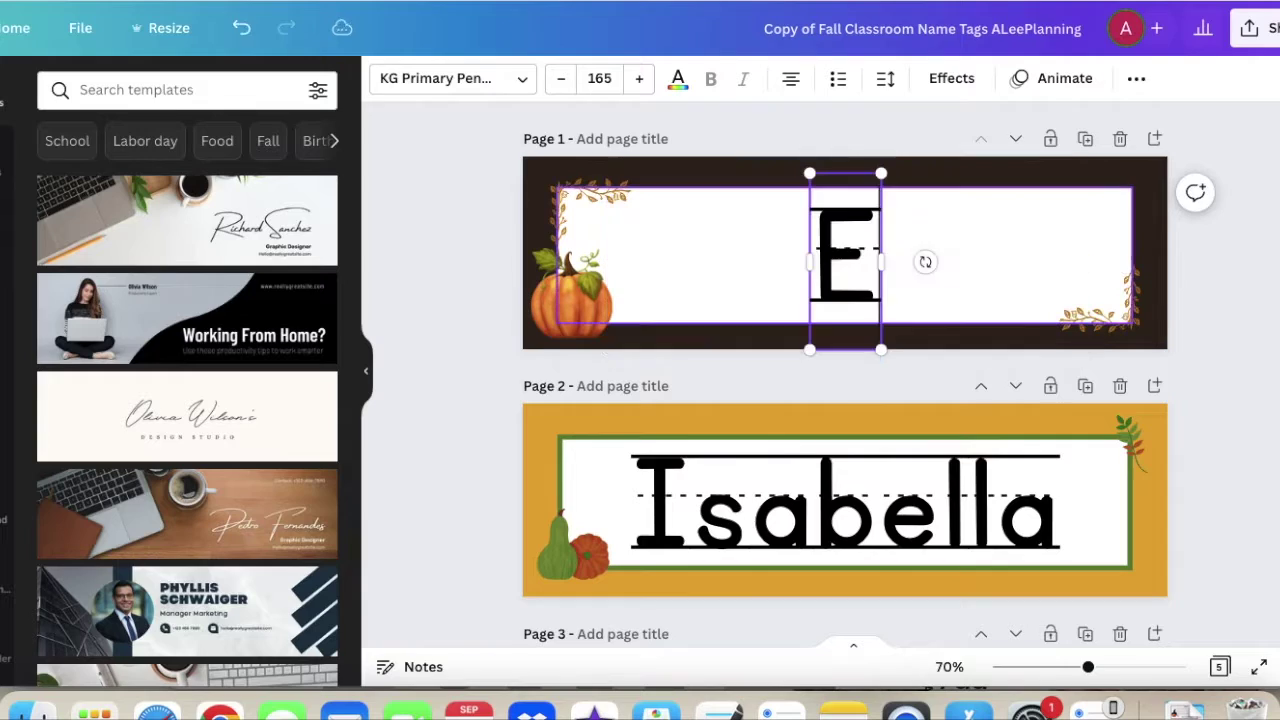
{"action": "left_click", "coordinate": [1226, 293]}
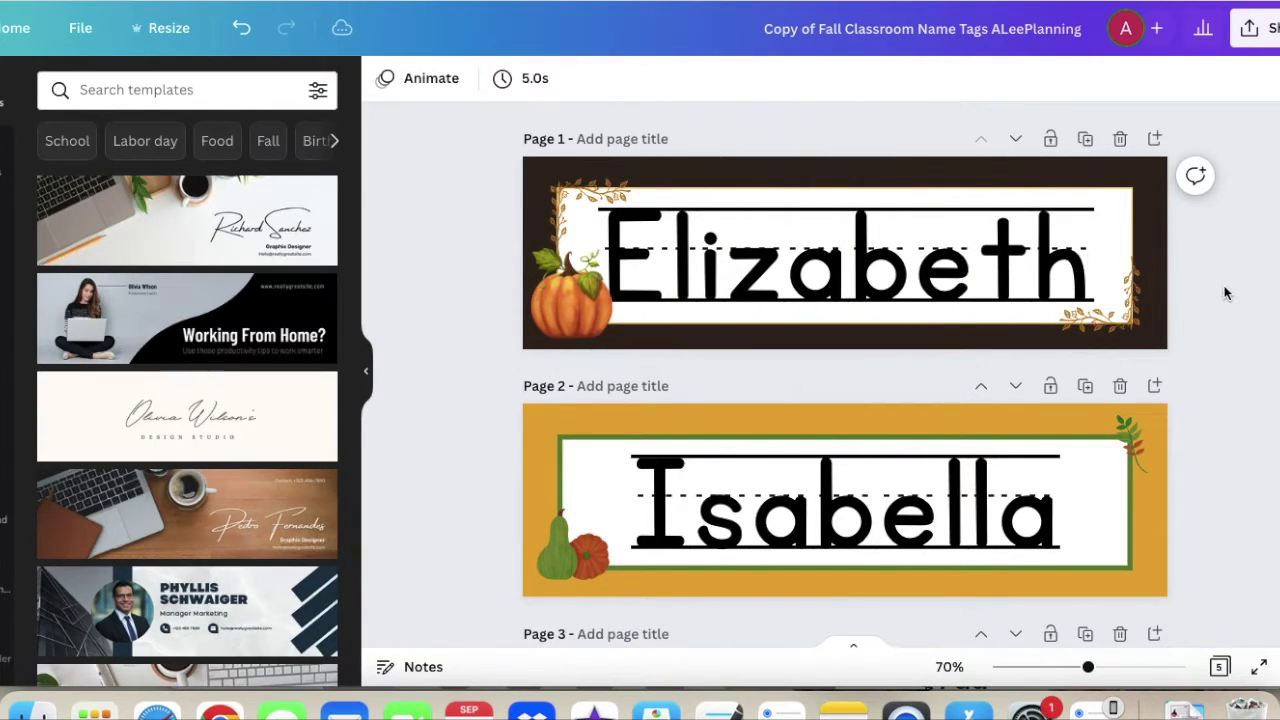
{"action": "double_click", "coordinate": [1000, 497]}
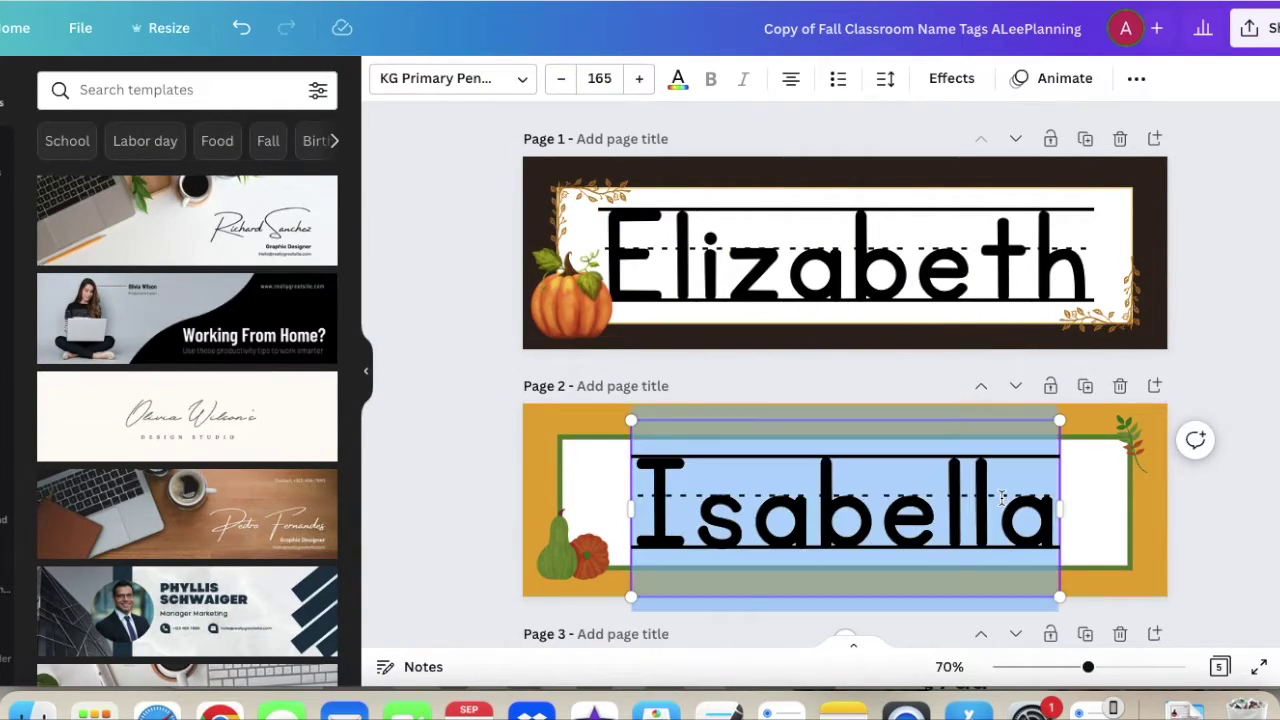
{"action": "type", "text": "Kelly"}
{"action": "left_click", "coordinate": [1226, 500]}
- Replace the names on the mushroom tag on page 3 and the acorn tag on page 4 with other students' first names
{"action": "scroll", "coordinate": [1015, 435], "scroll_direction": "down", "scroll_amount": 5}
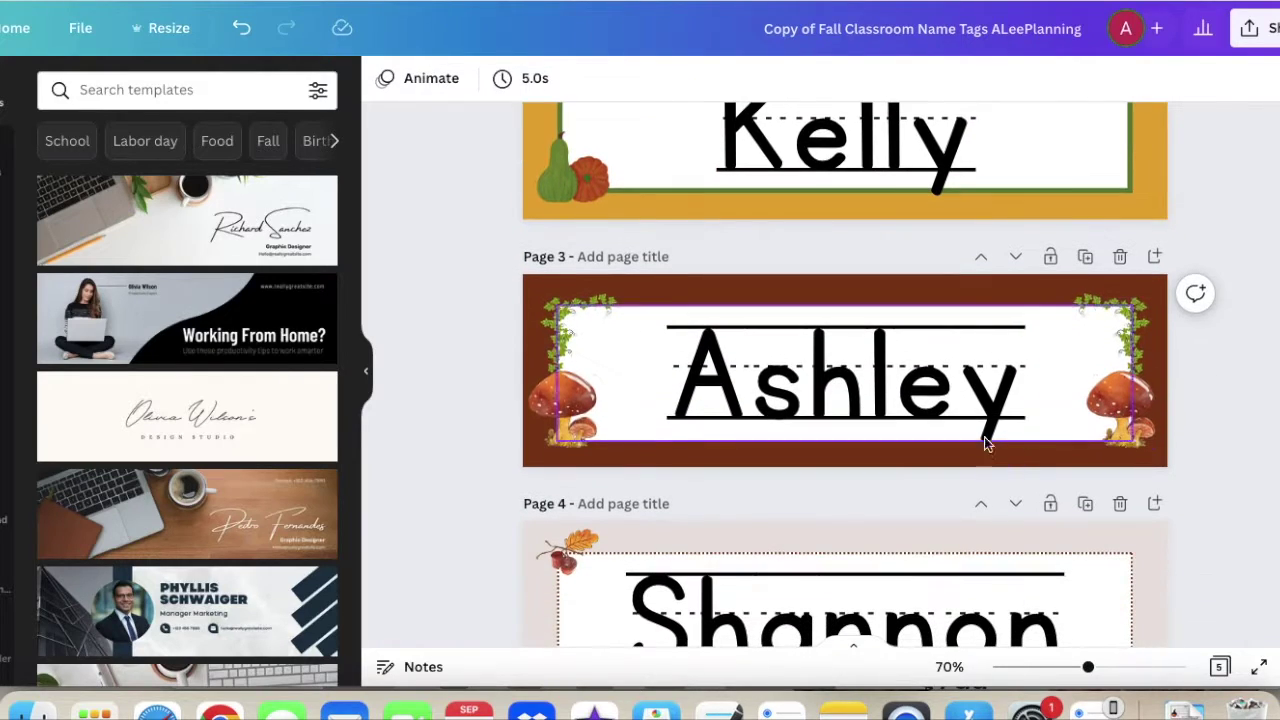
{"action": "left_click", "coordinate": [943, 381]}
{"action": "double_click", "coordinate": [943, 380]}
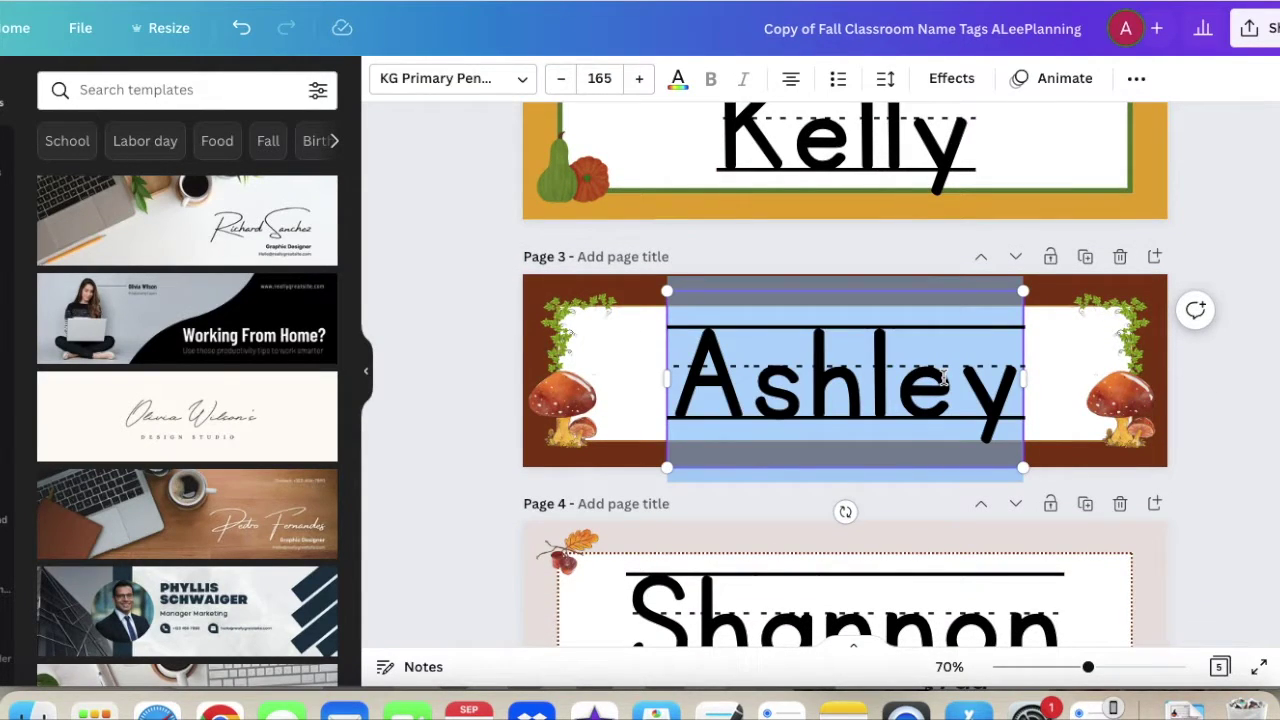
{"action": "type", "text": "Megan"}
{"action": "left_click", "coordinate": [1217, 488]}
{"action": "scroll", "coordinate": [1217, 488], "scroll_direction": "down", "scroll_amount": 3}
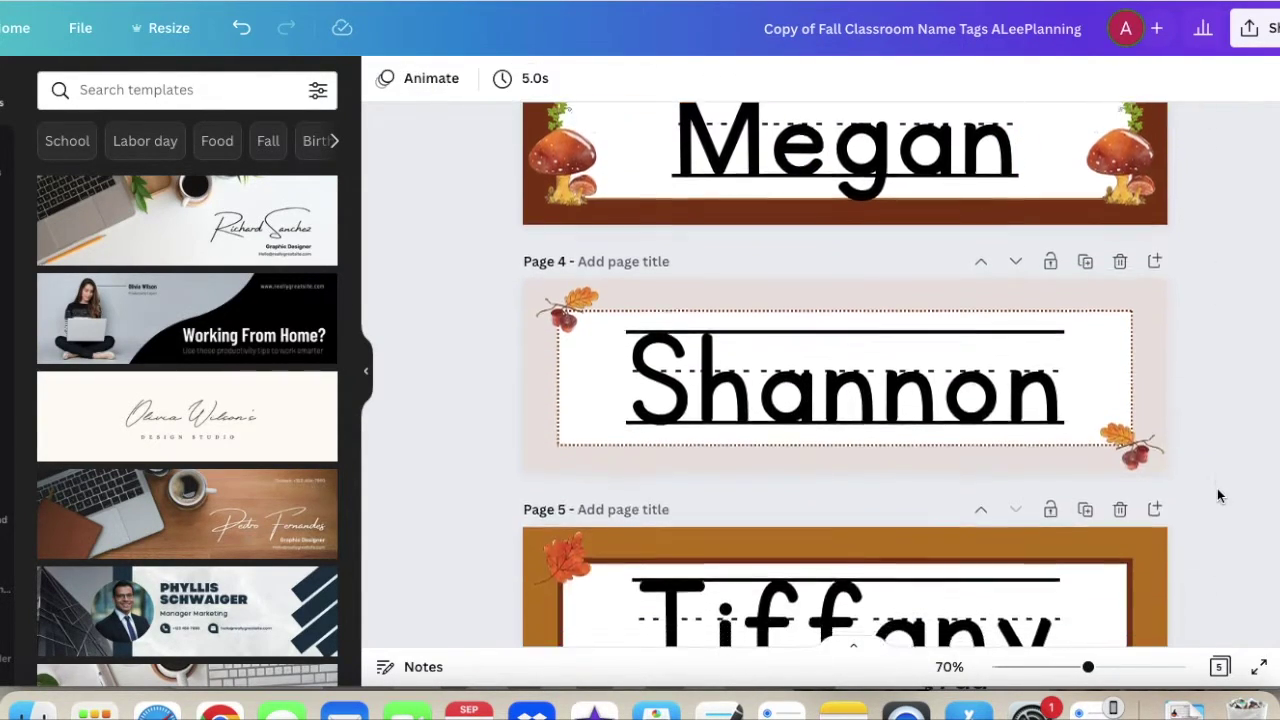
{"action": "left_click", "coordinate": [927, 357]}
{"action": "double_click", "coordinate": [927, 357]}
{"action": "type", "text": "Victoria"}
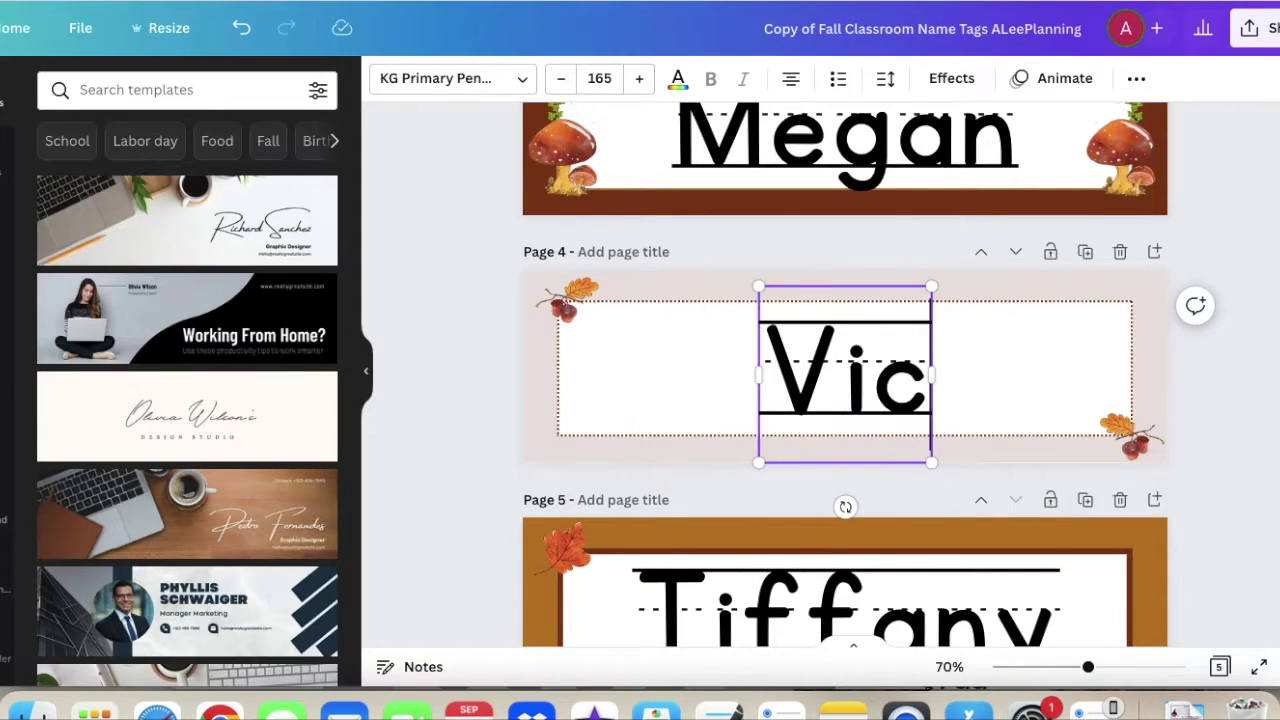
{"action": "left_click", "coordinate": [1219, 419]}
- Replace the name on the red maple leaf tag on page 5 with another student's first name
{"action": "scroll", "coordinate": [1219, 419], "scroll_direction": "down", "scroll_amount": 2}
{"action": "double_click", "coordinate": [845, 460]}
{"action": "key", "text": "BackSpace"}
{"action": "type", "text": "Graci"}
{"action": "key", "text": "super+z"}
{"action": "scroll", "coordinate": [1262, 290], "scroll_direction": "up", "scroll_amount": 3}
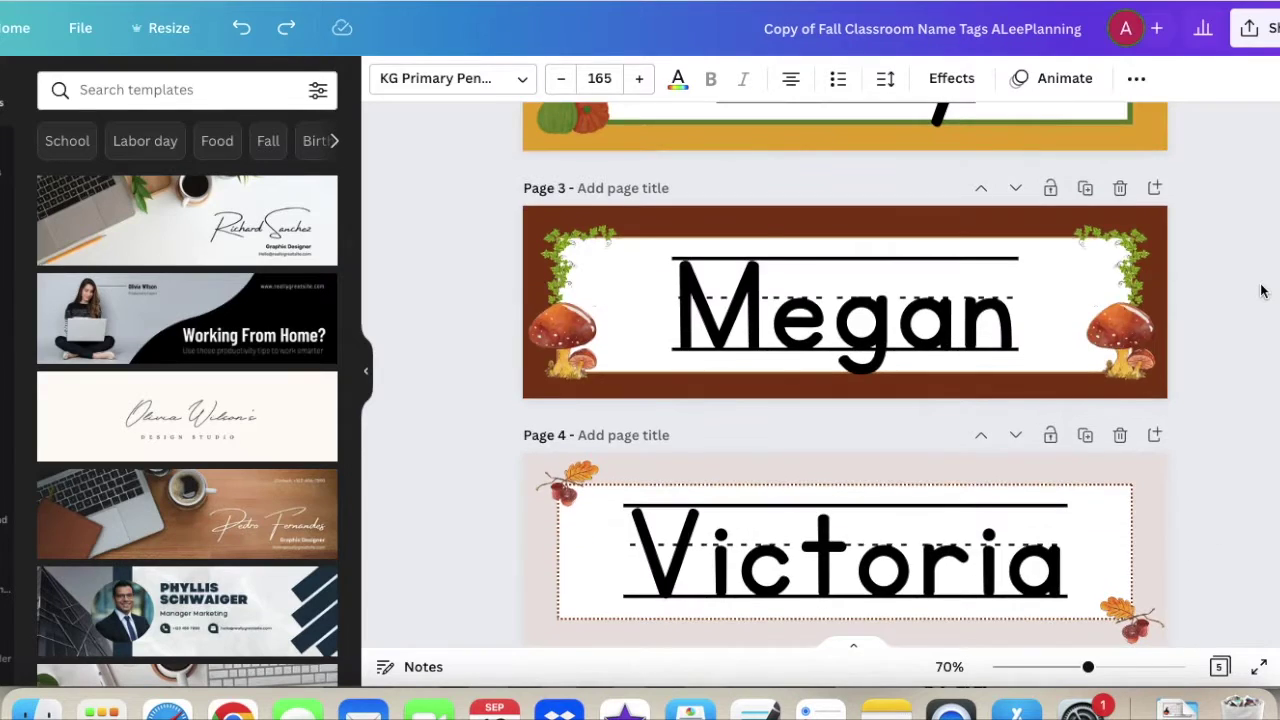
{"action": "left_click", "coordinate": [1262, 290]}
- Duplicate the pumpkin name tag page and replace the name on the copy with another student's two-part first name
{"action": "scroll", "coordinate": [1262, 290], "scroll_direction": "up", "scroll_amount": 5}
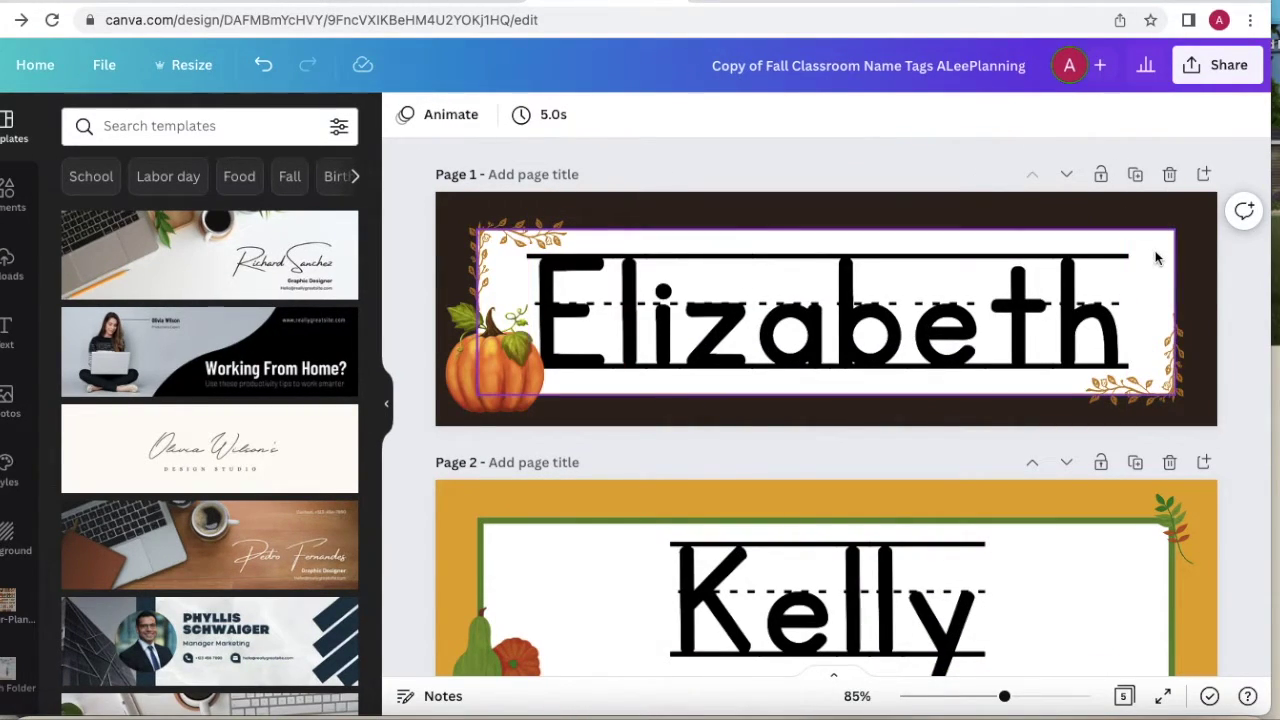
{"action": "left_click", "coordinate": [1136, 175]}
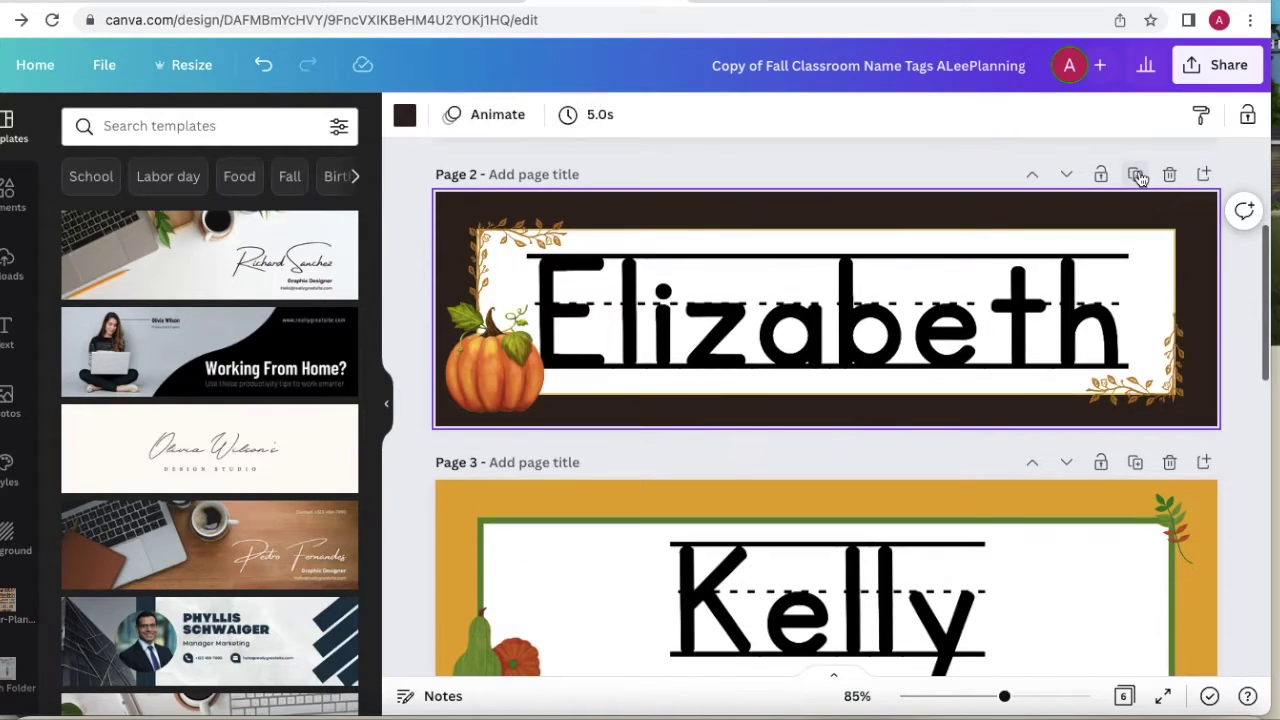
{"action": "double_click", "coordinate": [770, 333]}
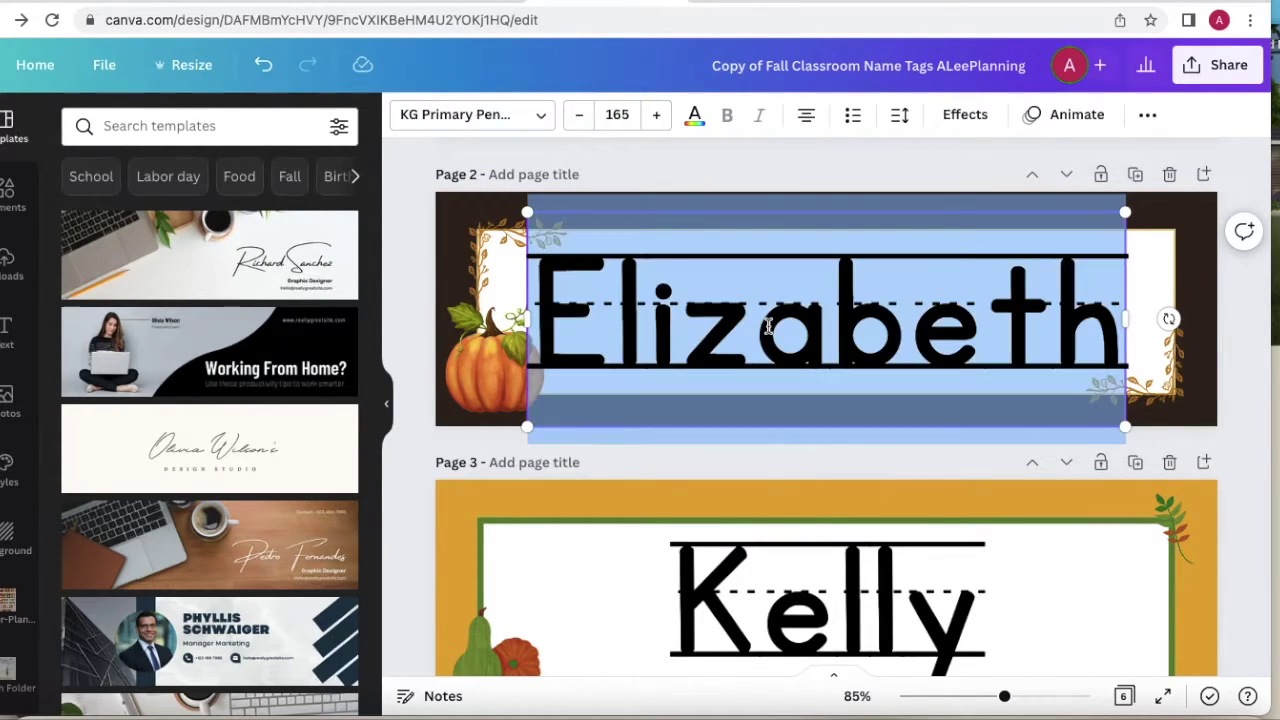
{"action": "type", "text": "Holl"}
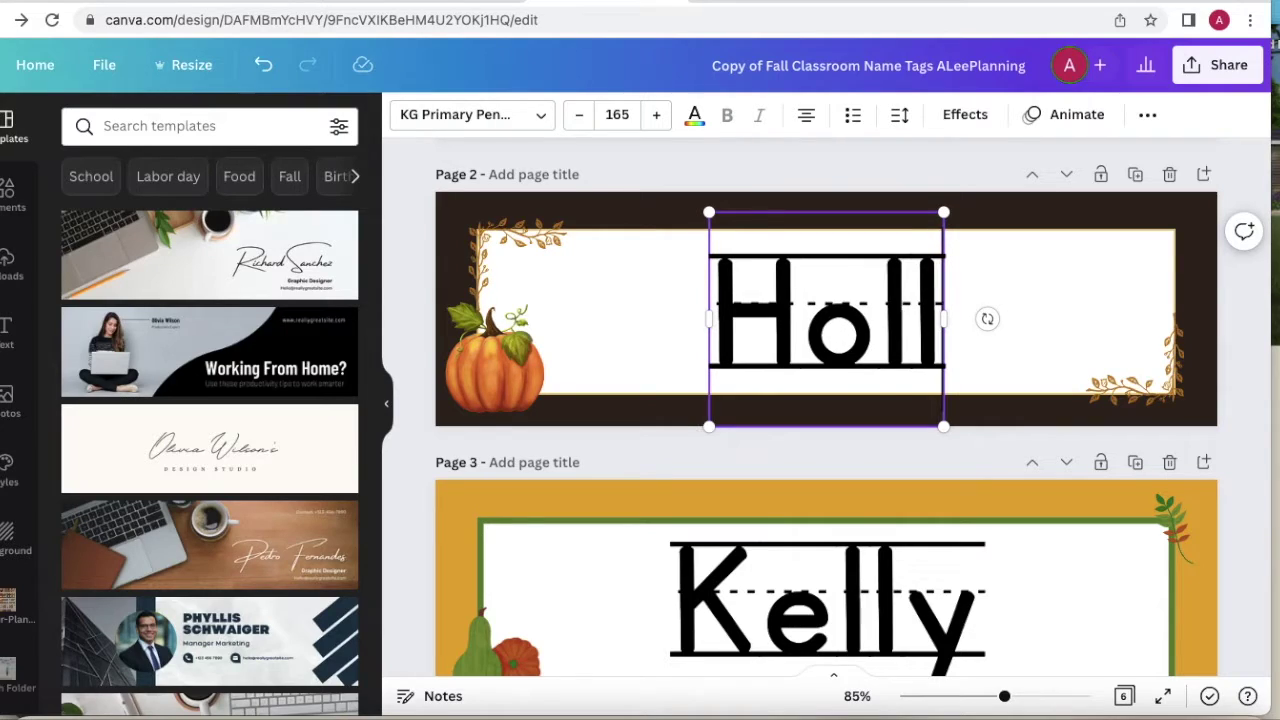
{"action": "type", "text": "y M"}
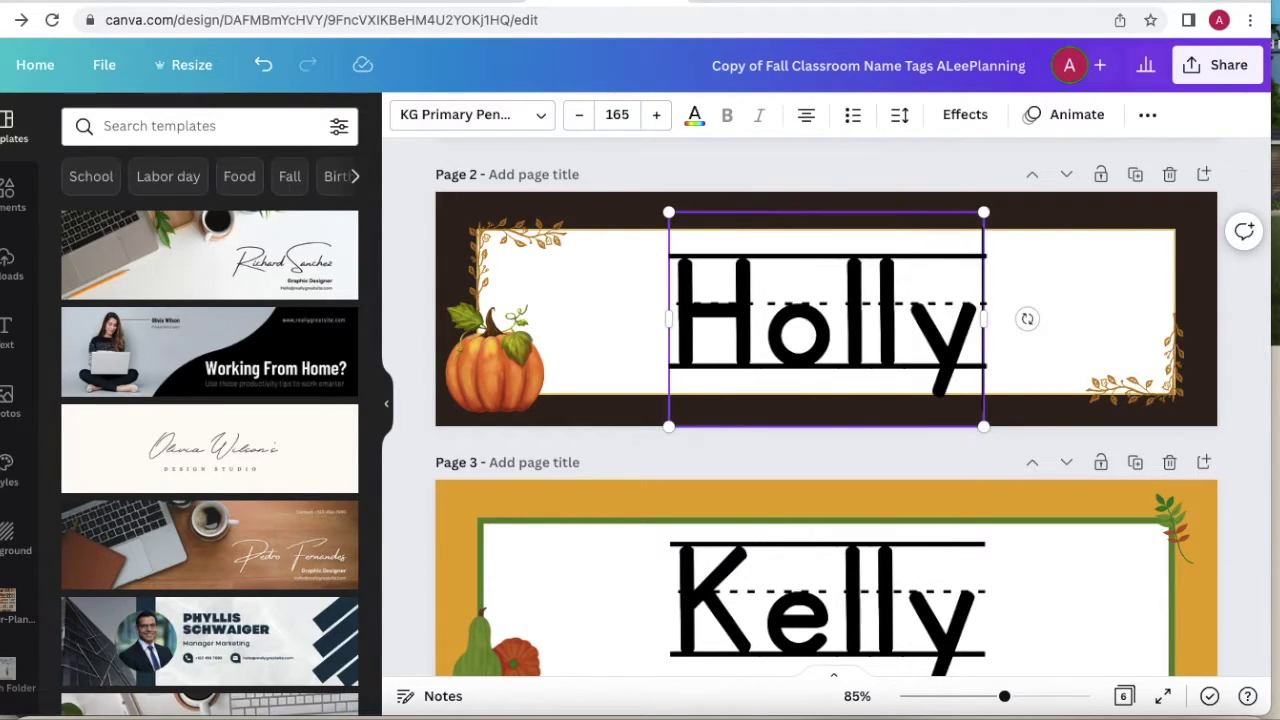
{"action": "key", "text": "BackSpace"}
{"action": "type", "text": "Rae"}
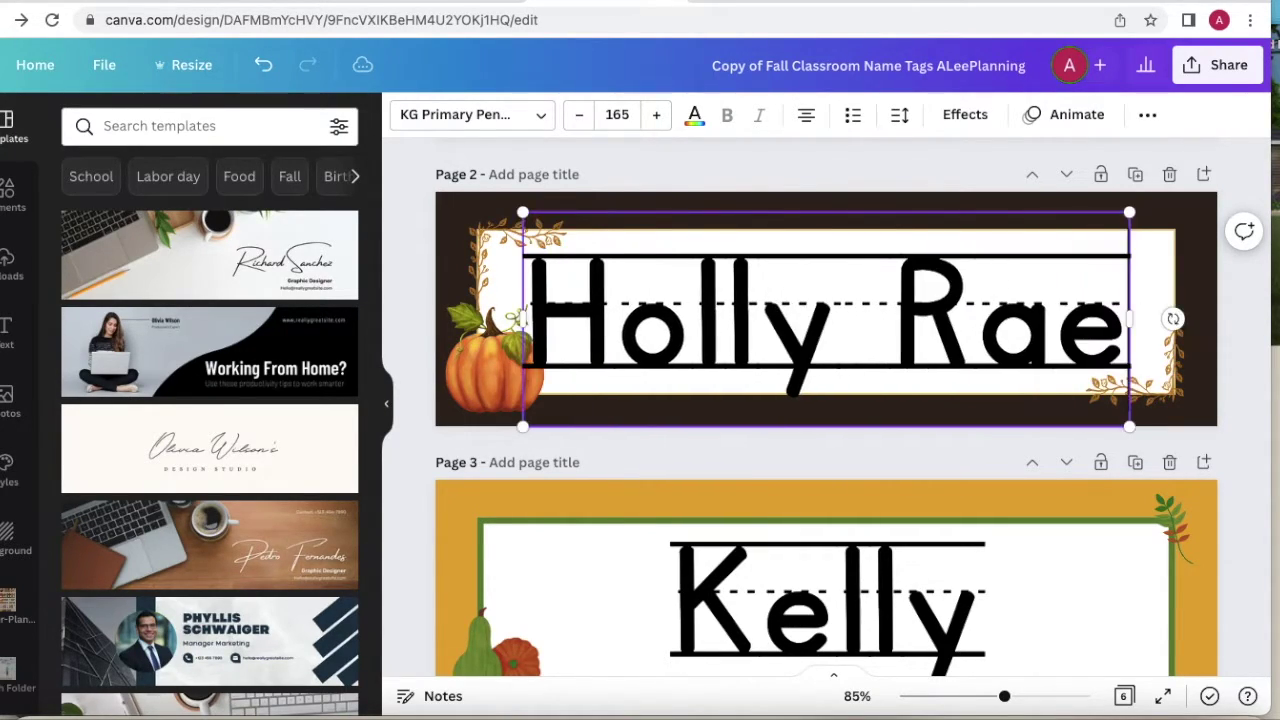
{"action": "left_click", "coordinate": [1160, 265]}
{"action": "scroll", "coordinate": [1160, 265], "scroll_direction": "up", "scroll_amount": 1}
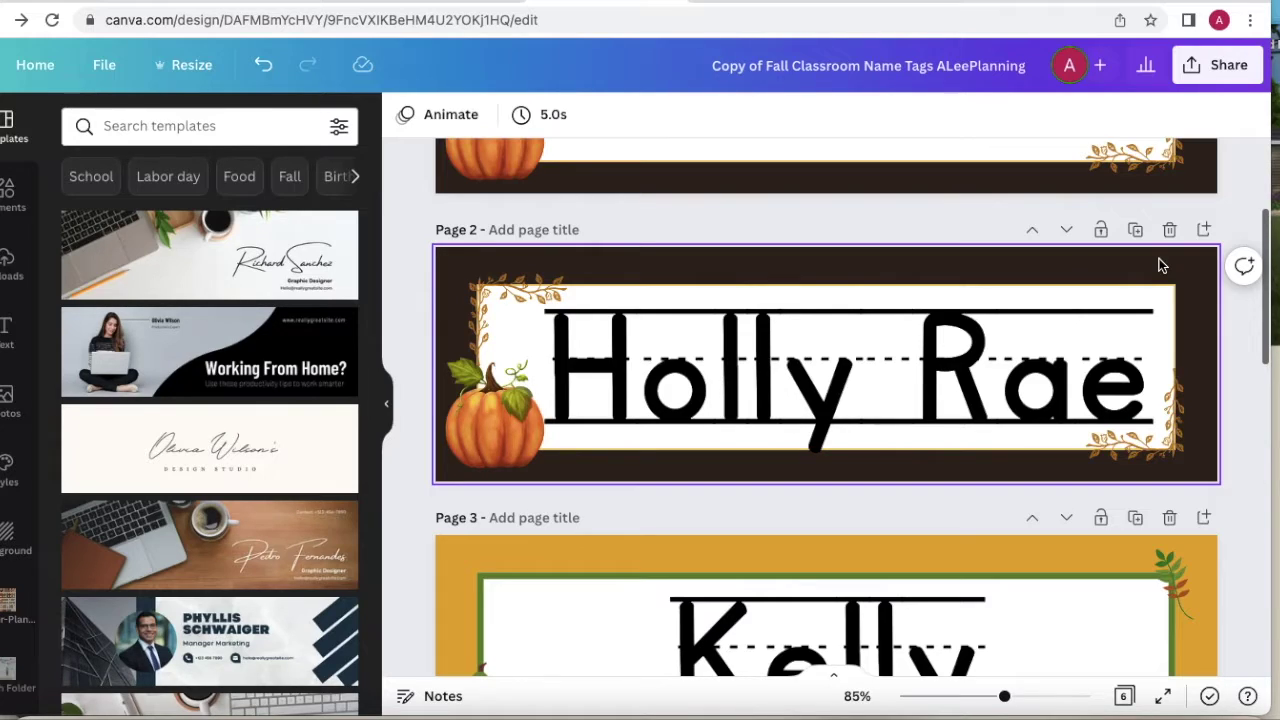
- Download all six name tag pages as PNG images at size 1 (2000 × 600 px)
{"action": "left_click", "coordinate": [1213, 66]}
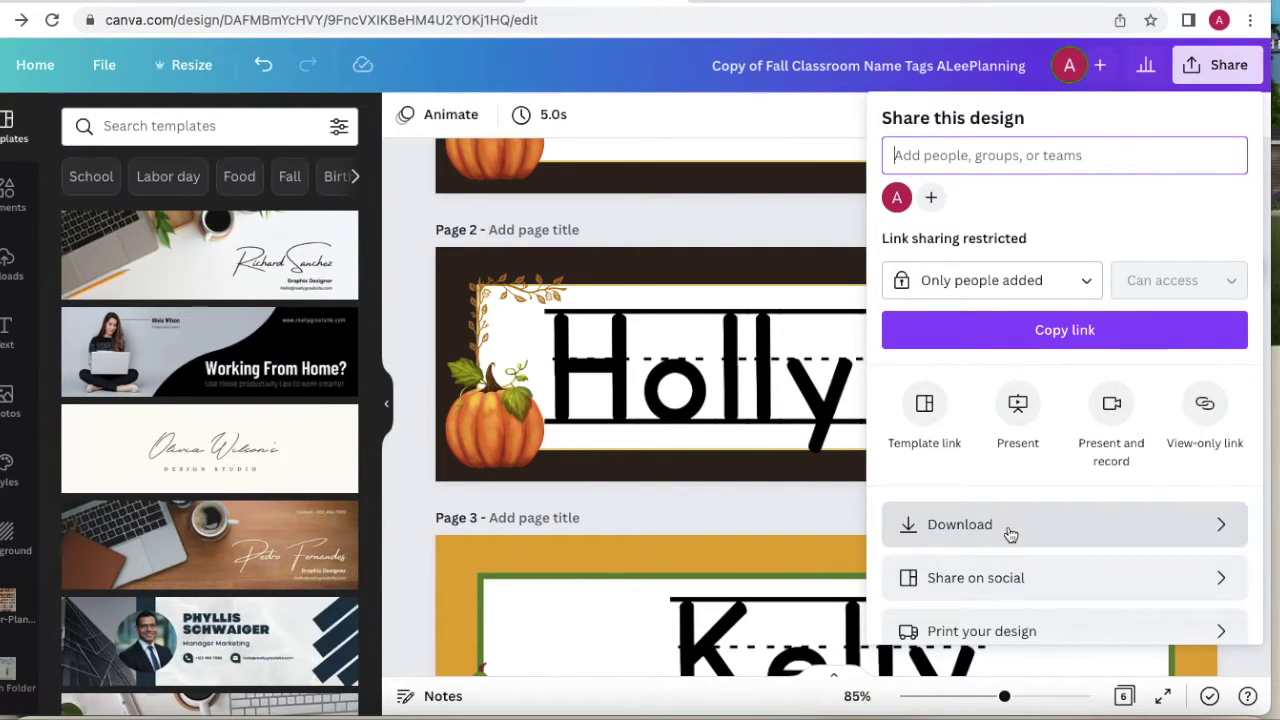
{"action": "left_click", "coordinate": [1008, 530]}
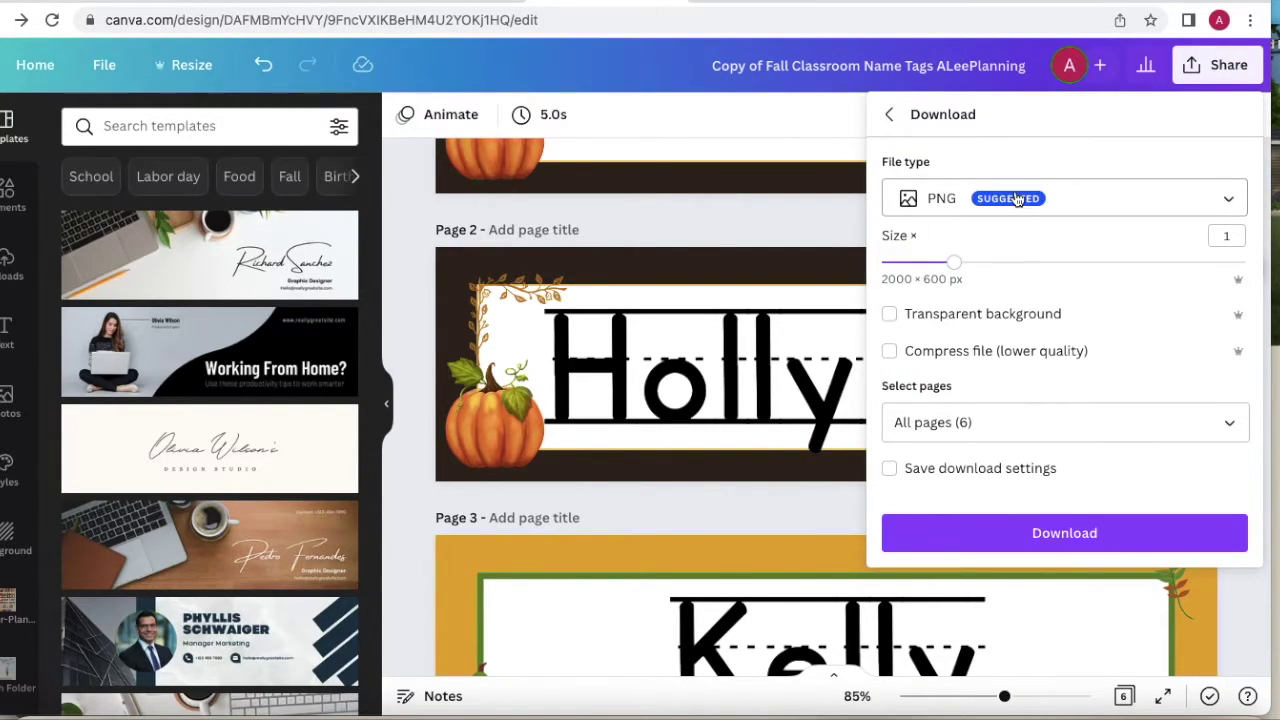
{"action": "left_click", "coordinate": [988, 531]}
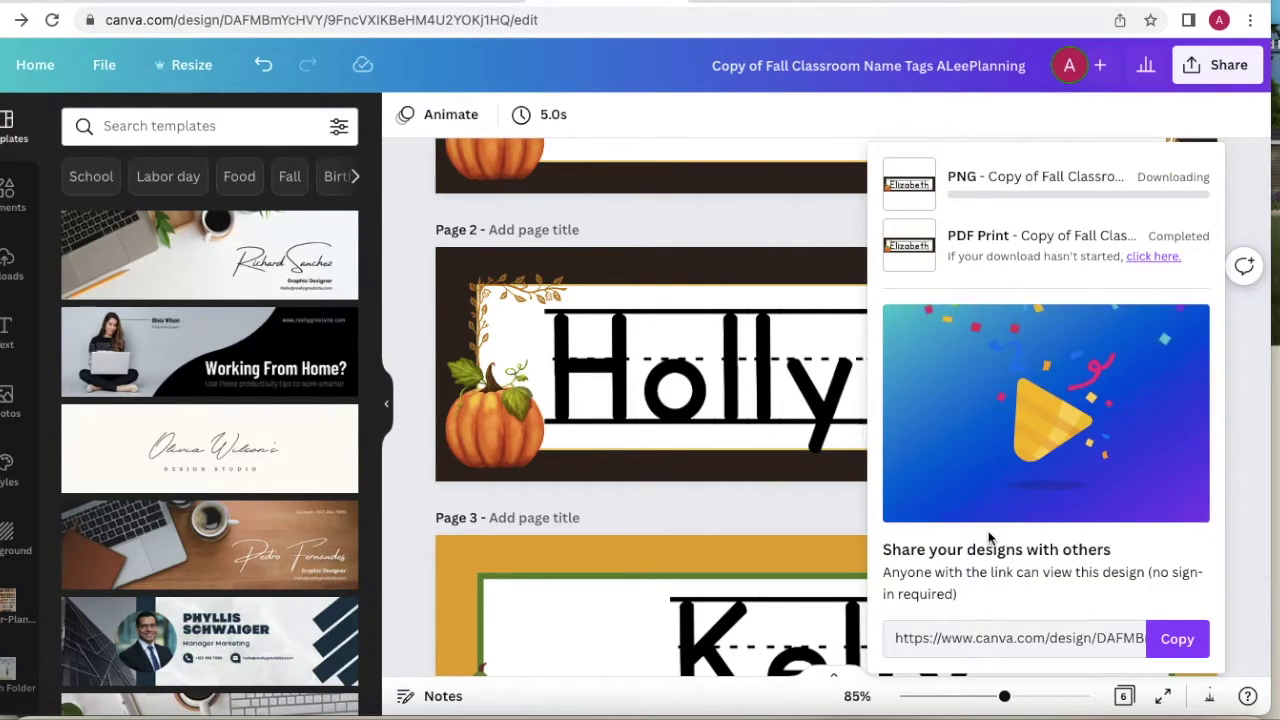
- Create a new custom-size design 11 in wide and 8.5 in high
{"action": "left_click", "coordinate": [104, 64]}
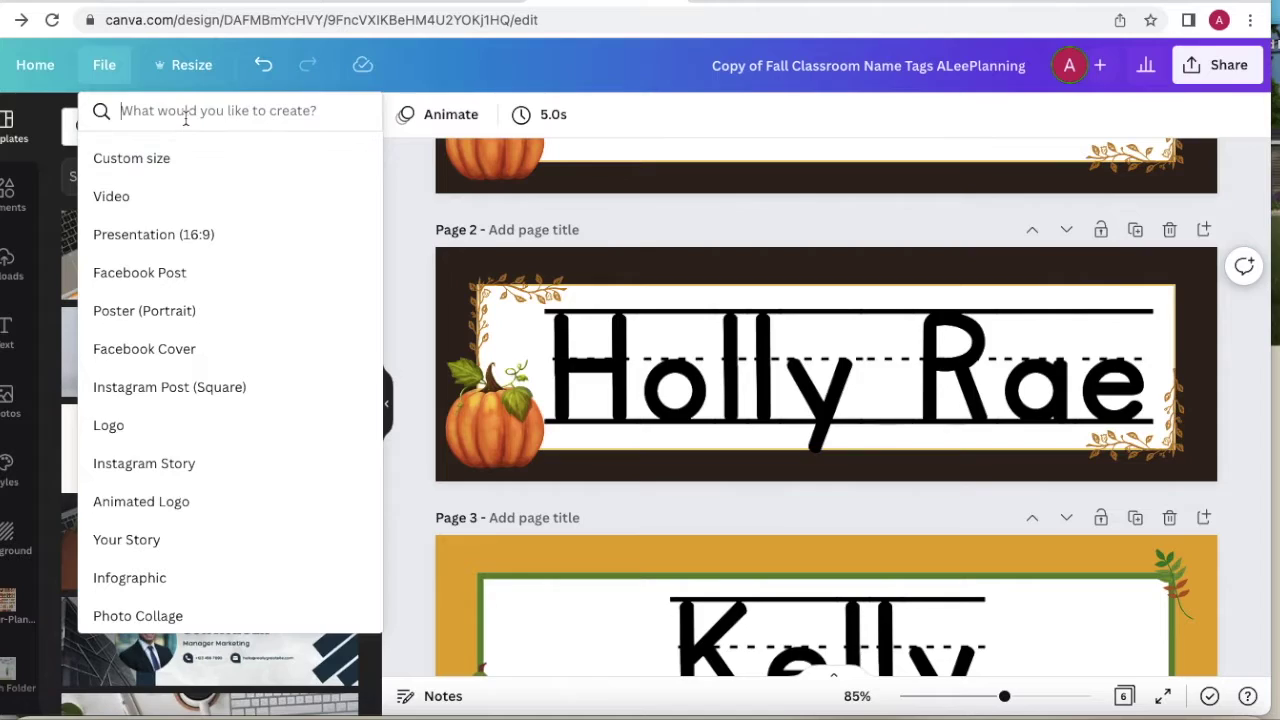
{"action": "left_click", "coordinate": [172, 152]}
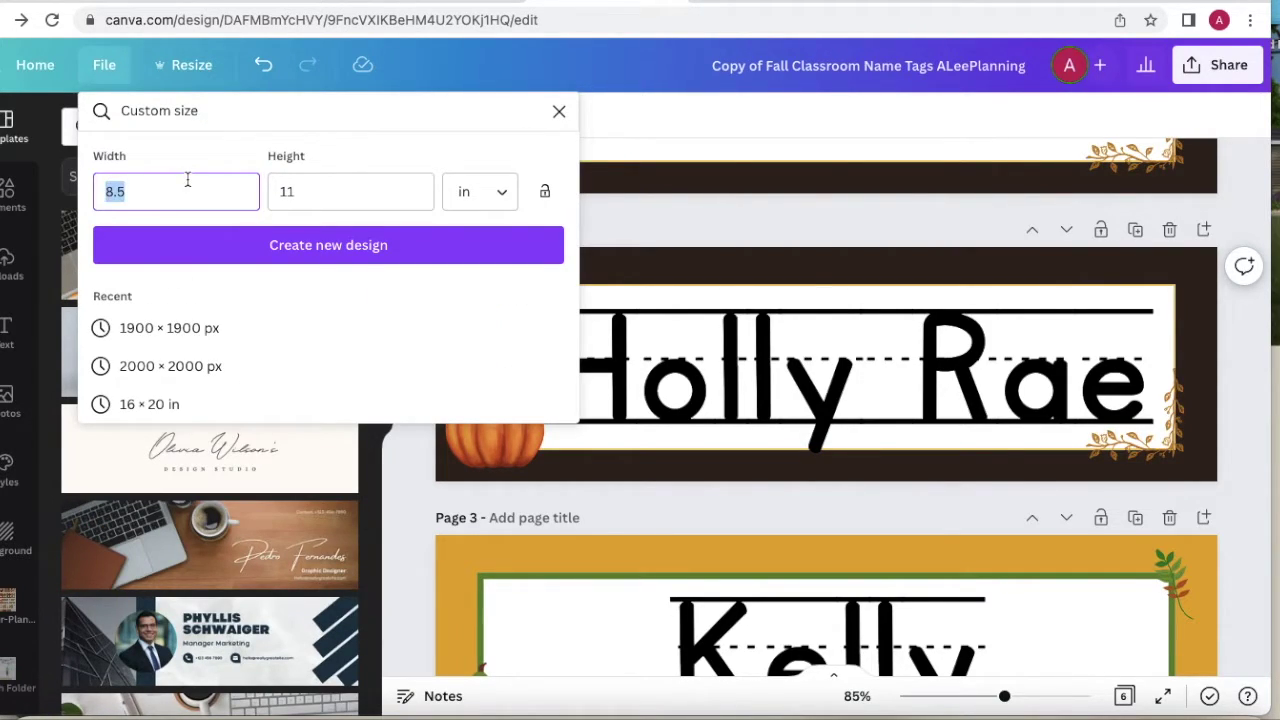
{"action": "key", "text": "Tab"}
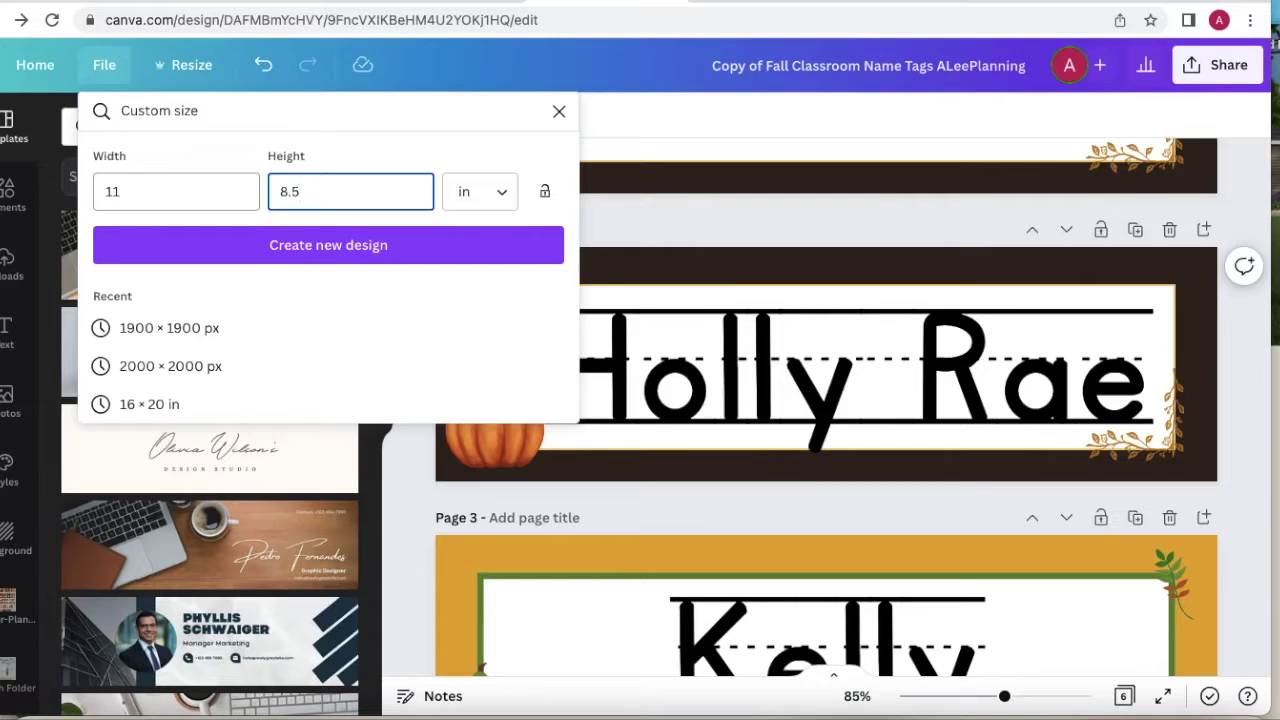
{"action": "left_click", "coordinate": [278, 252]}
{"action": "scroll", "coordinate": [165, 600], "scroll_direction": "down", "scroll_amount": 1}
{"action": "scroll", "coordinate": [170, 605], "scroll_direction": "up", "scroll_amount": 1}
{"action": "left_click", "coordinate": [209, 176]}
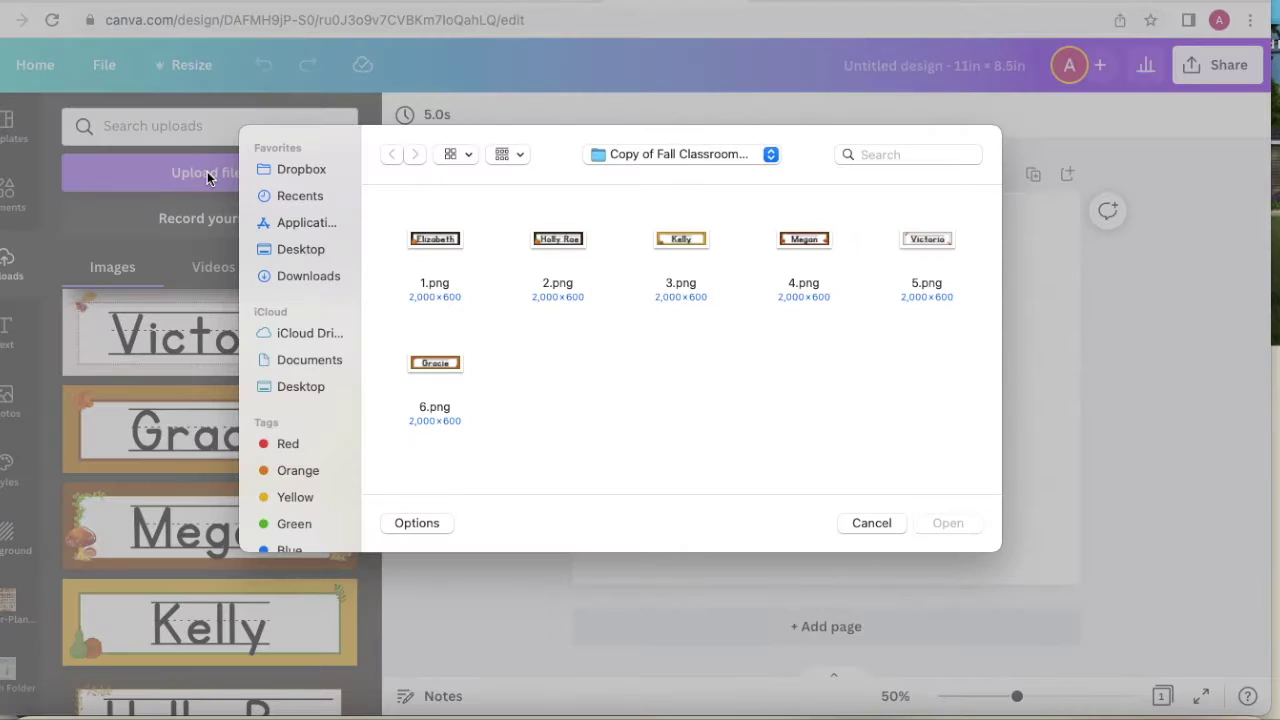
{"action": "left_click", "coordinate": [619, 157]}
{"action": "left_click", "coordinate": [619, 157]}
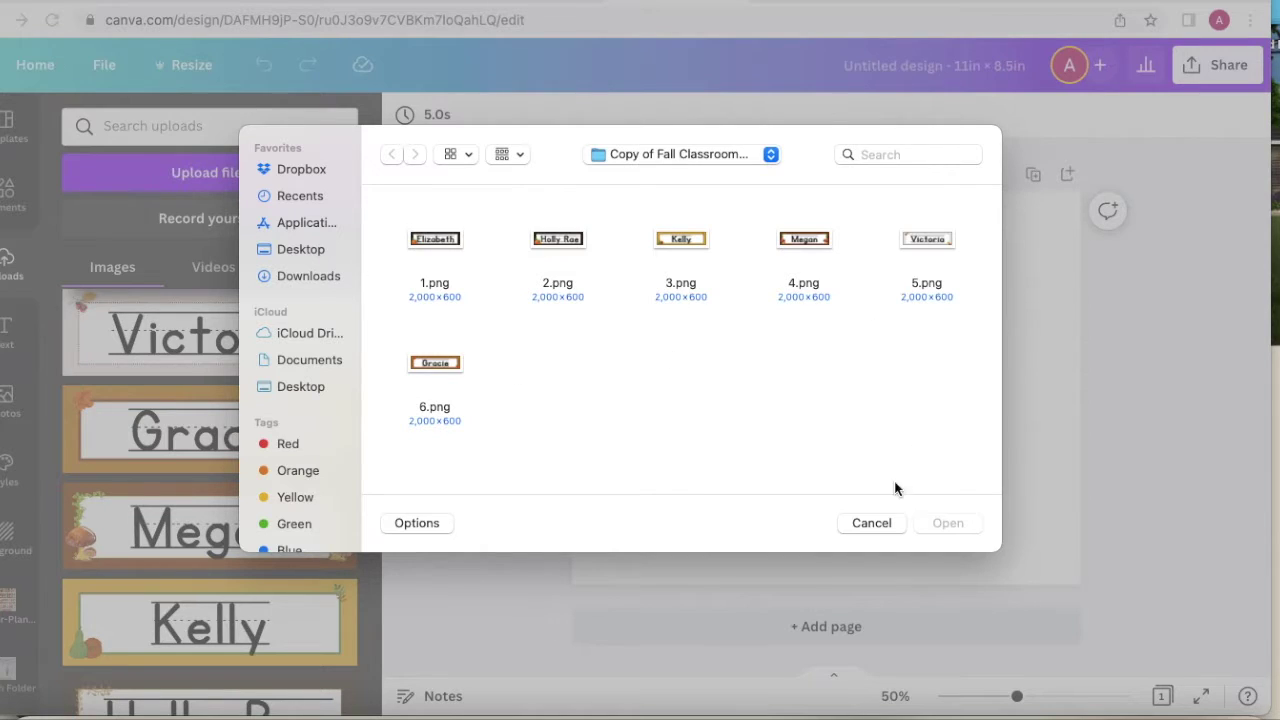
{"action": "left_click", "coordinate": [872, 524]}
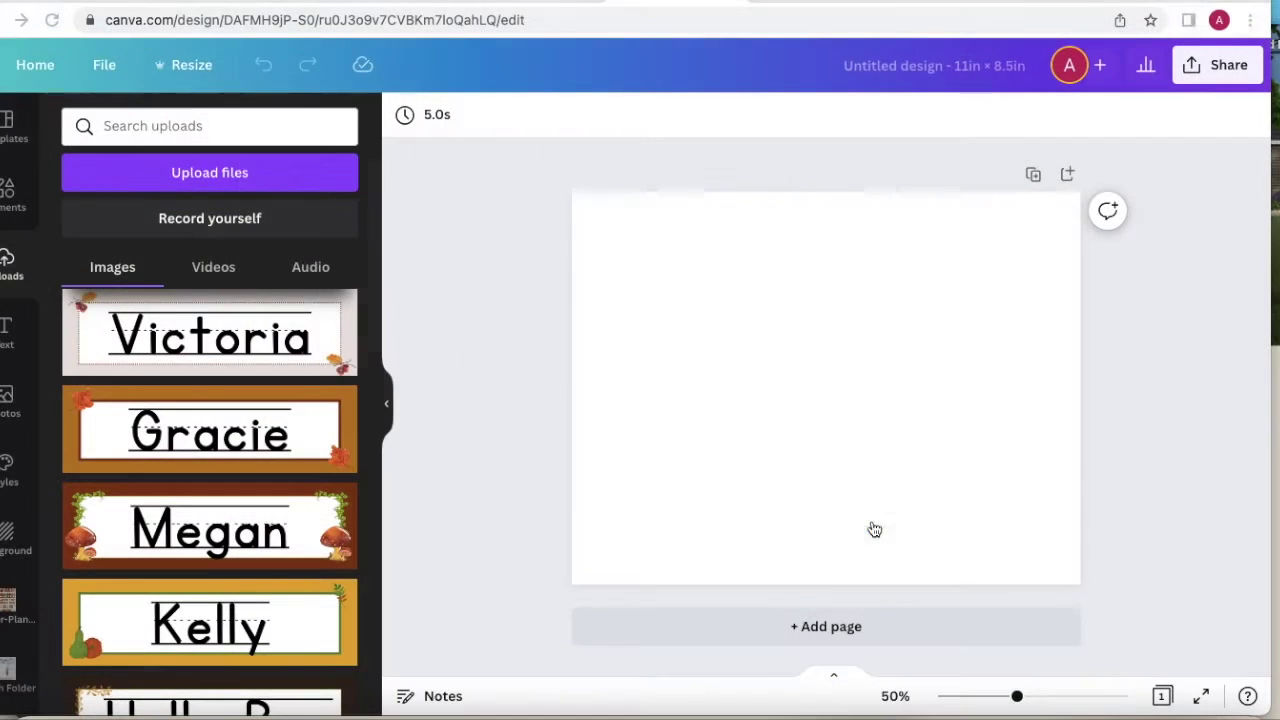
- Add the uploaded acorn name tag image along the page's upper edge and enlarge it to the full page width
{"action": "left_click", "coordinate": [282, 345]}
{"action": "left_click_drag", "start_coordinate": [854, 391], "coordinate": [840, 251]}
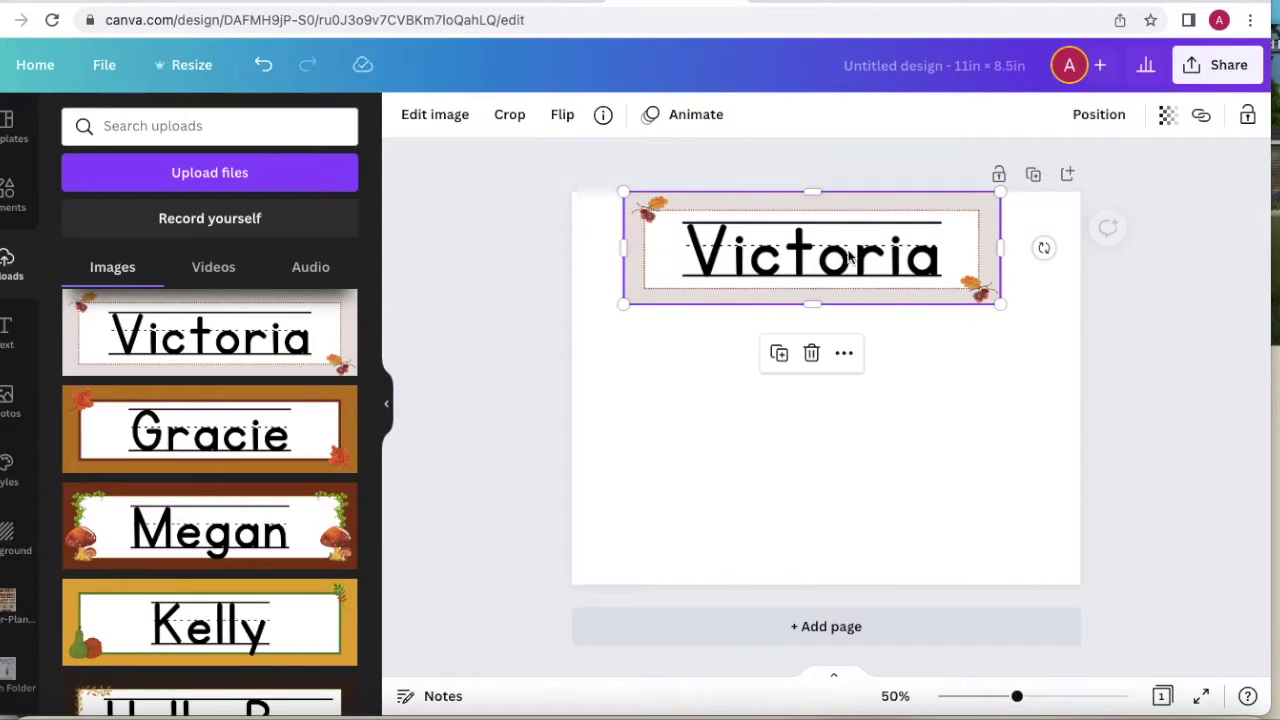
{"action": "left_click_drag", "start_coordinate": [998, 303], "coordinate": [1063, 363]}
{"action": "left_click_drag", "start_coordinate": [623, 329], "coordinate": [573, 330]}
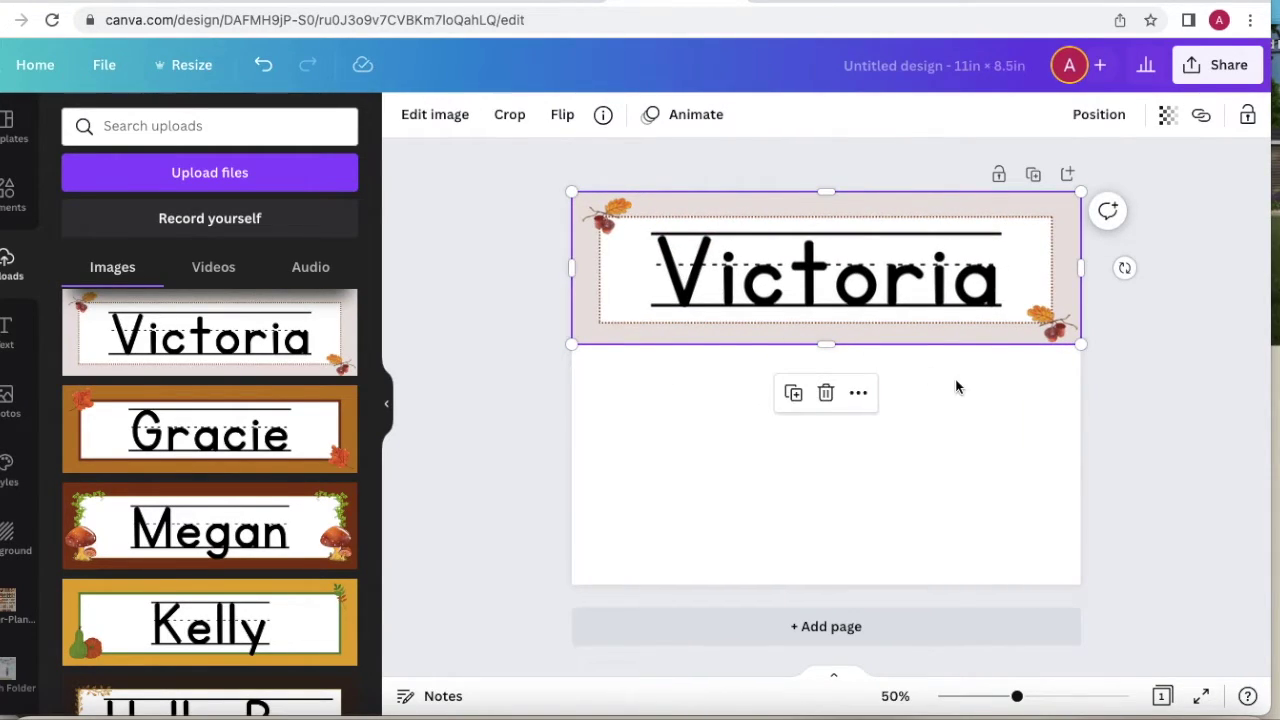
{"action": "left_click", "coordinate": [1134, 380]}
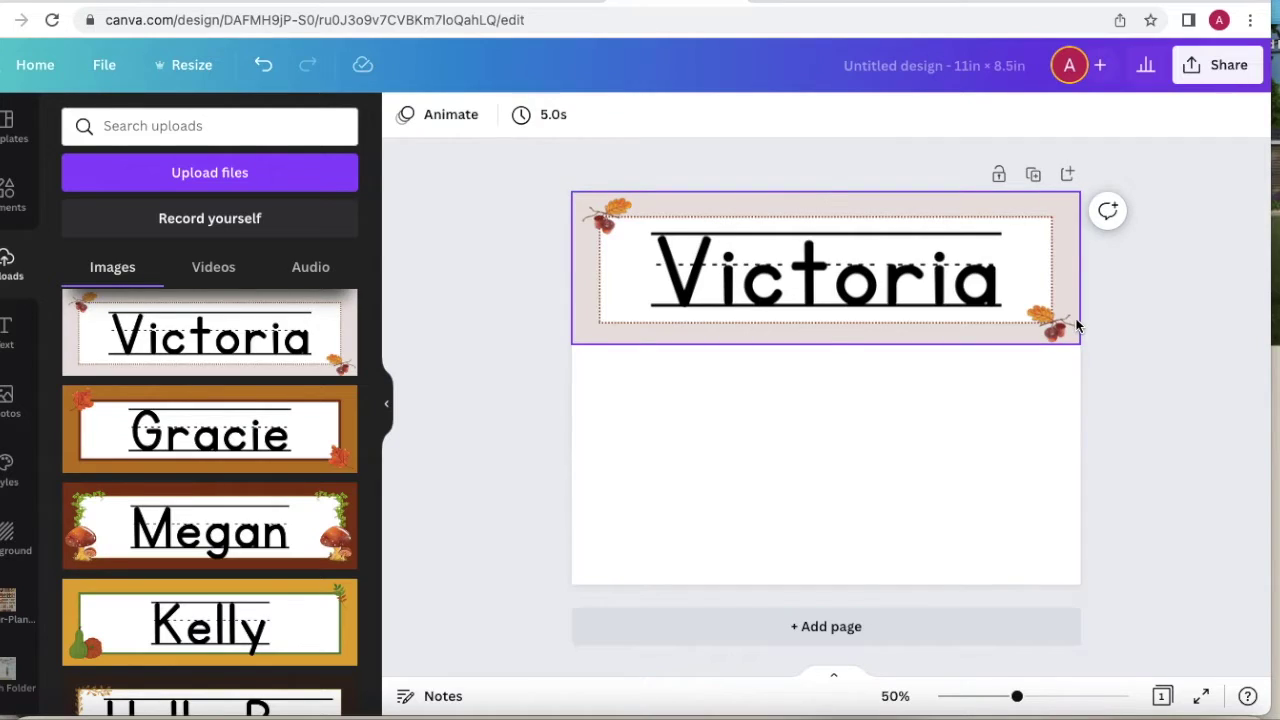
- Shrink the acorn name tag slightly and reposition it along the page's upper edge, leaving a narrow white margin on both sides
{"action": "left_click", "coordinate": [1077, 325]}
{"action": "left_click_drag", "start_coordinate": [1081, 345], "coordinate": [1032, 359]}
{"action": "left_click_drag", "start_coordinate": [919, 294], "coordinate": [952, 302]}
{"action": "left_click", "coordinate": [1148, 376]}
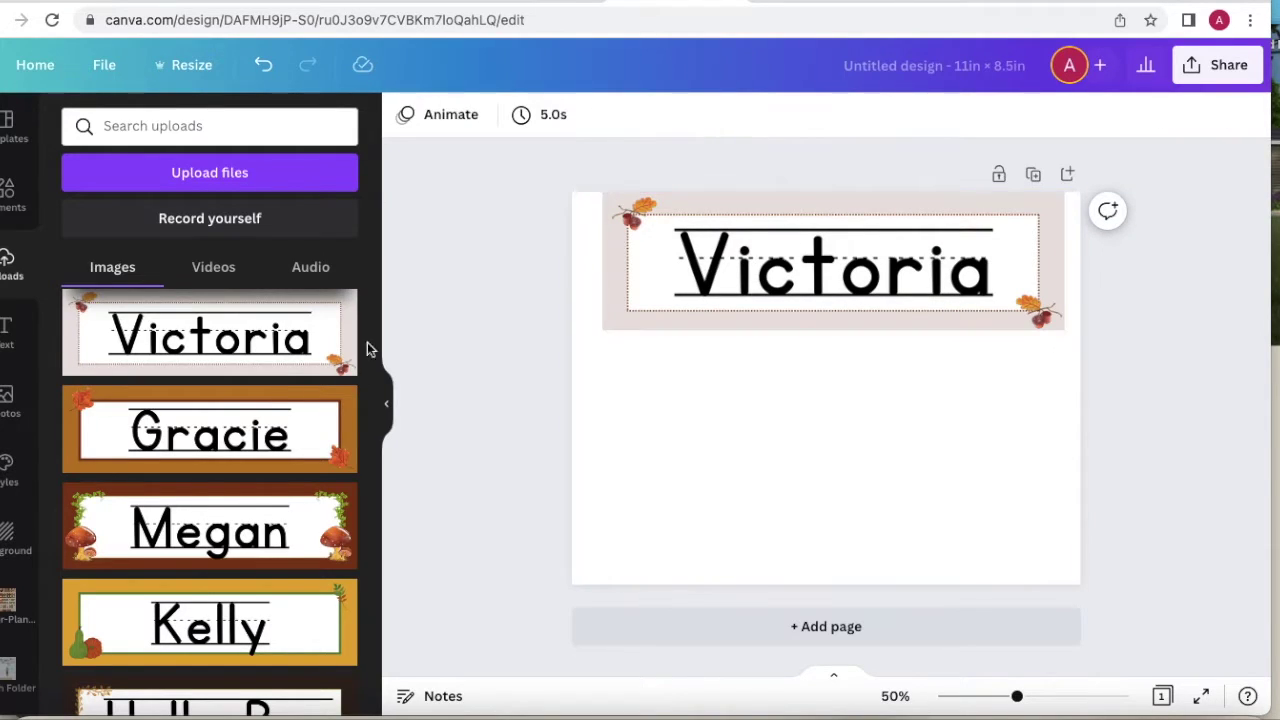
- Add the orange maple-leaf name tag below the acorn tag at the same width, and nudge both tags slightly down
{"action": "left_click", "coordinate": [209, 430]}
{"action": "left_click_drag", "start_coordinate": [640, 447], "coordinate": [607, 460]}
{"action": "left_click_drag", "start_coordinate": [1015, 454], "coordinate": [1066, 468]}
{"action": "left_click_drag", "start_coordinate": [920, 422], "coordinate": [953, 459]}
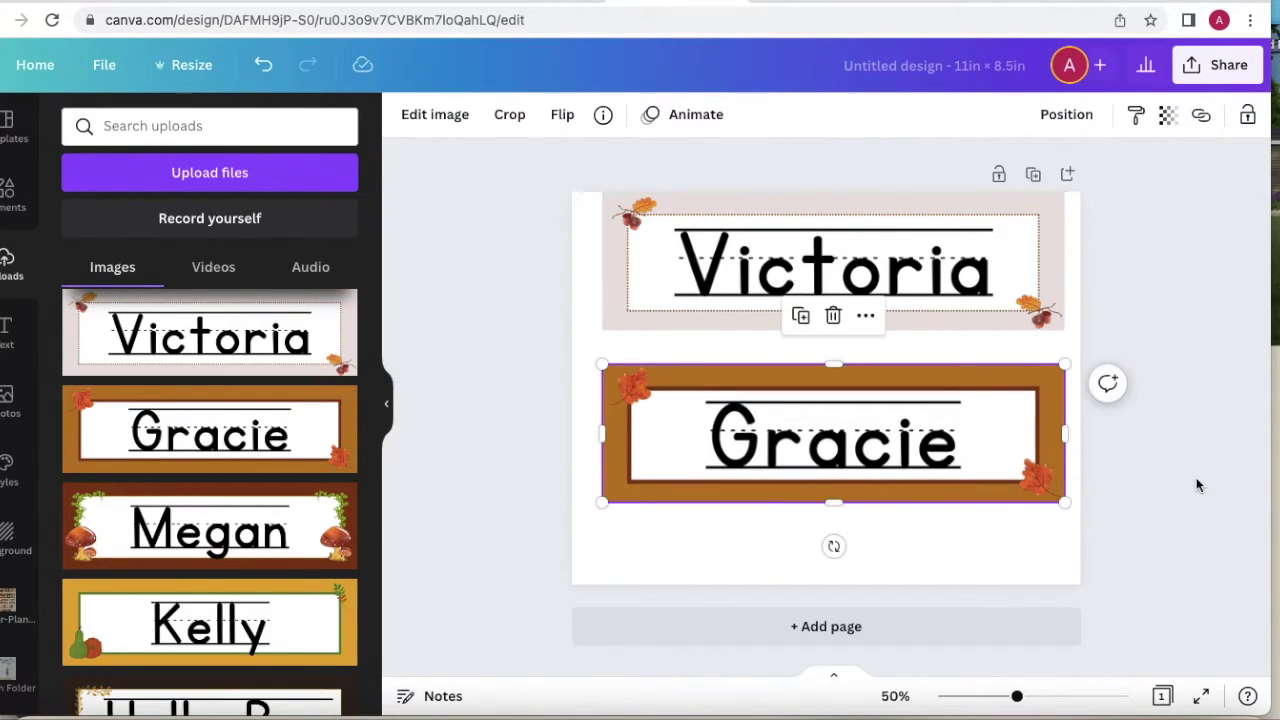
{"action": "left_click", "coordinate": [1196, 478]}
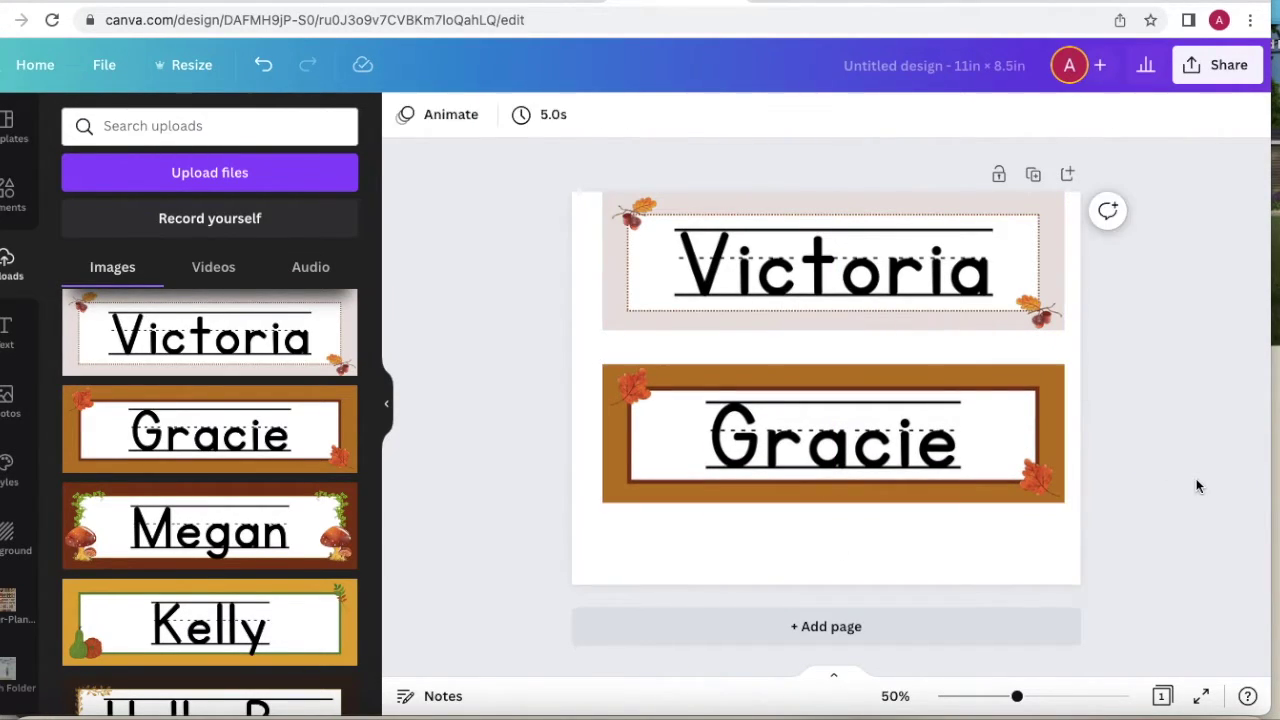
{"action": "left_click_drag", "start_coordinate": [957, 254], "coordinate": [957, 265]}
{"action": "left_click_drag", "start_coordinate": [980, 380], "coordinate": [980, 389]}
- Add a second page and place the mushroom name tag along its upper edge, enlarged to nearly the full page width
{"action": "left_click", "coordinate": [1065, 176]}
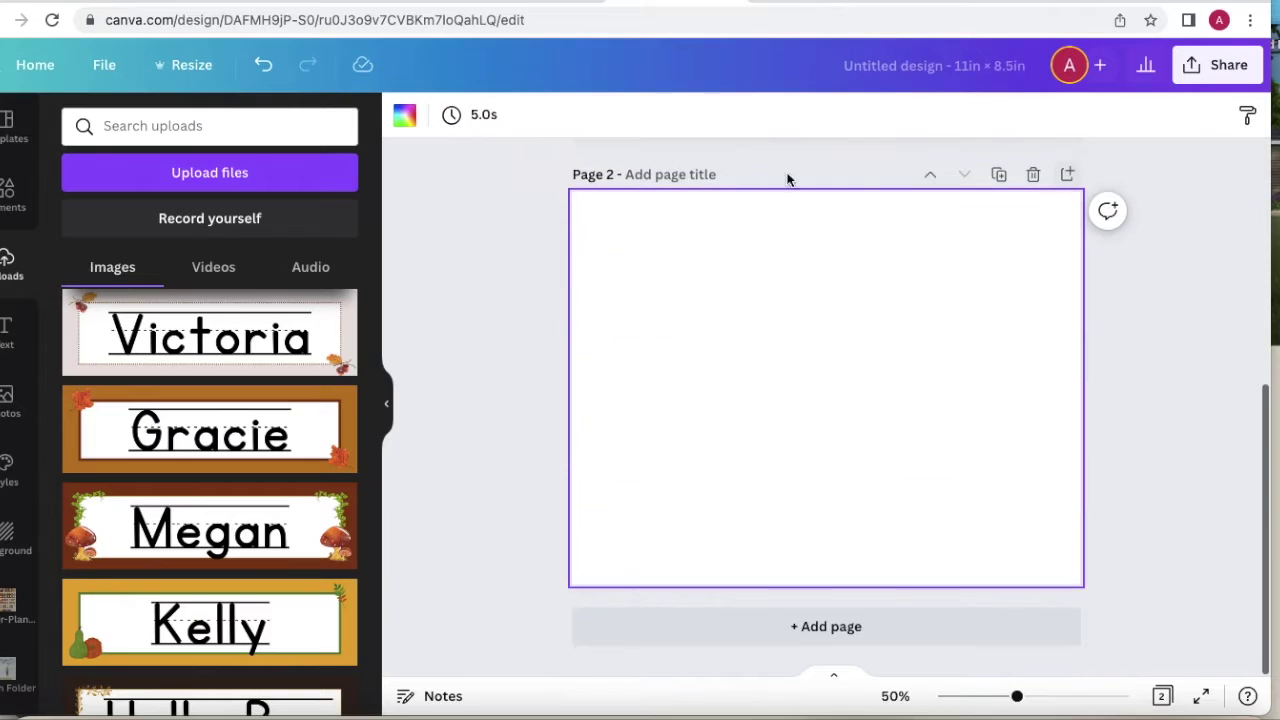
{"action": "left_click", "coordinate": [209, 527]}
{"action": "left_click_drag", "start_coordinate": [822, 407], "coordinate": [788, 270]}
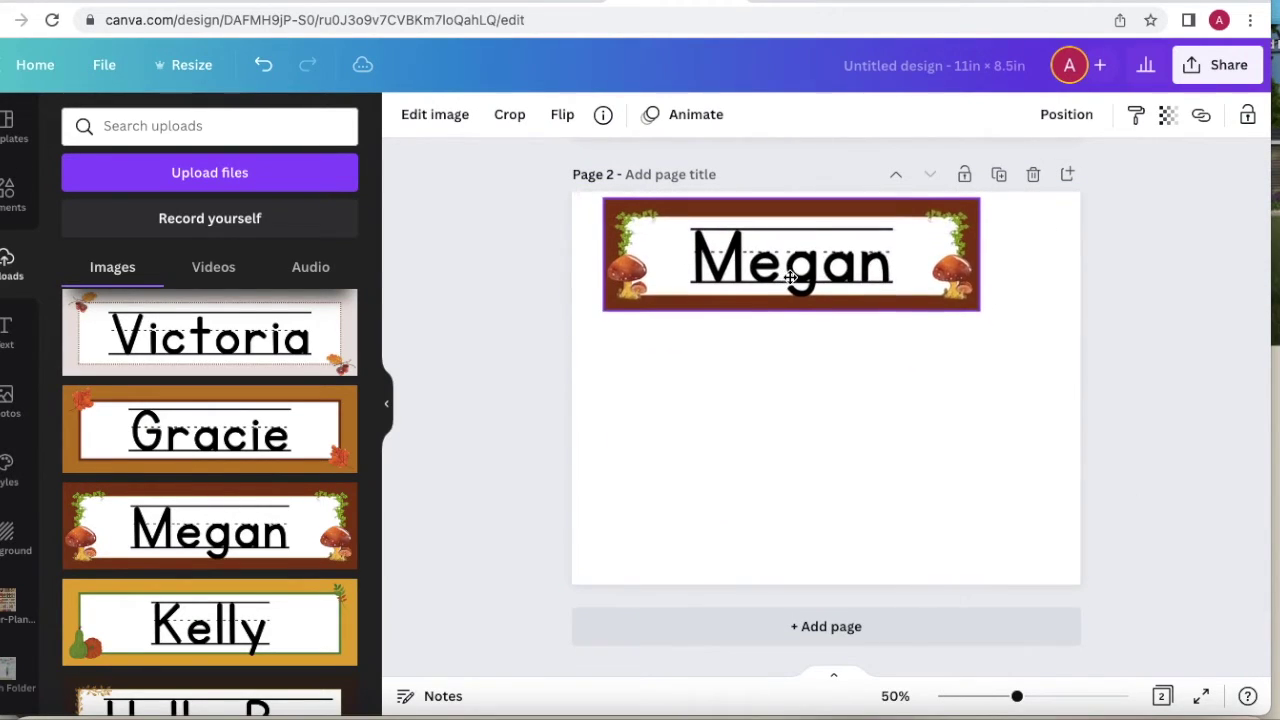
{"action": "mouse_move", "coordinate": [982, 302]}
{"action": "left_mouse_down"}
{"action": "mouse_move", "coordinate": [1055, 371]}
{"action": "mouse_move", "coordinate": [999, 310]}
{"action": "left_mouse_up"}
{"action": "left_click", "coordinate": [1100, 344]}
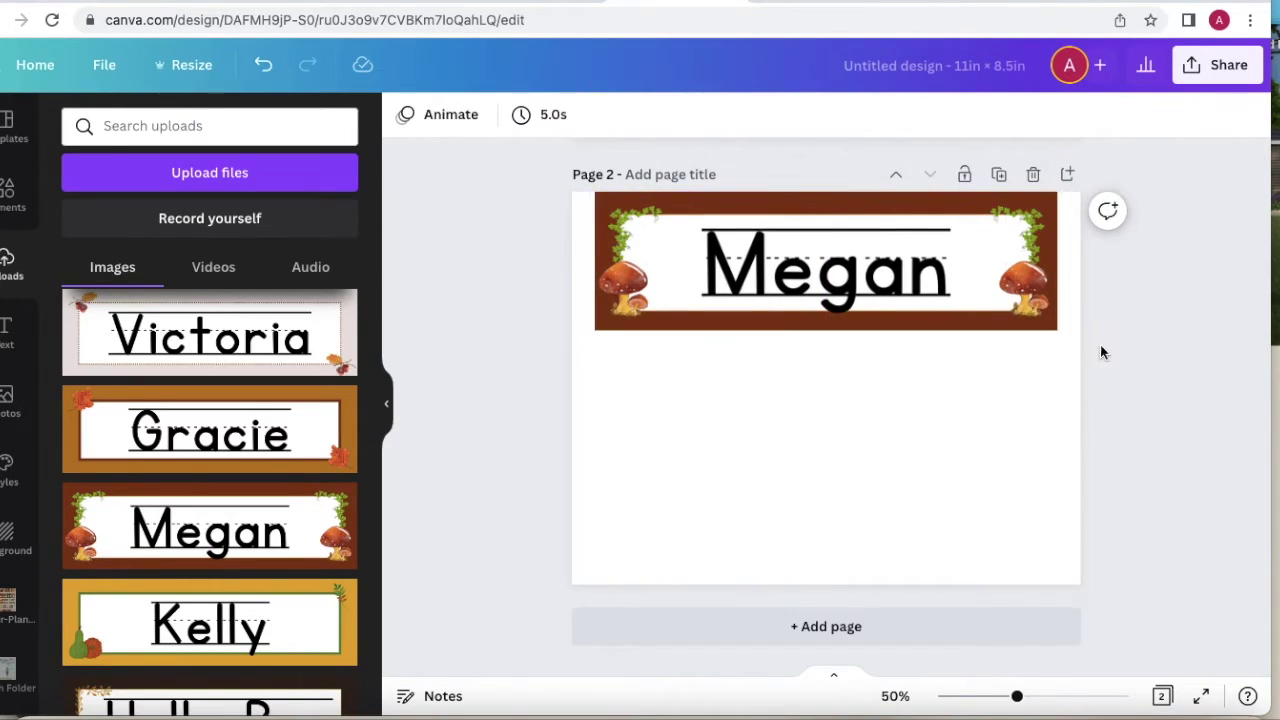
- Add the yellow gourd name tag below the mushroom tag and enlarge it to the same width
{"action": "left_click", "coordinate": [210, 625]}
{"action": "left_click_drag", "start_coordinate": [793, 395], "coordinate": [751, 428]}
{"action": "left_click_drag", "start_coordinate": [966, 468], "coordinate": [1051, 534]}
{"action": "left_click", "coordinate": [1209, 496]}
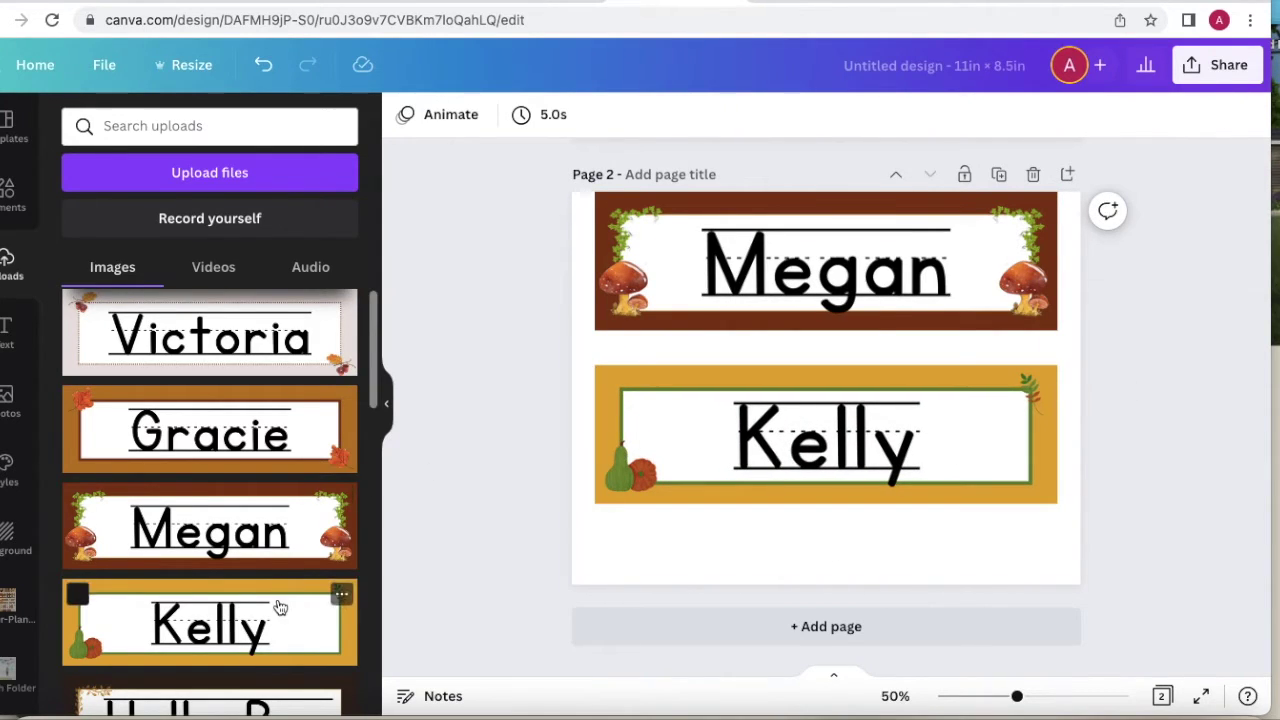
- Add a third page and place the two-word pumpkin name tag near its upper edge at nearly the full page width
{"action": "scroll", "coordinate": [277, 606], "scroll_direction": "down", "scroll_amount": 3}
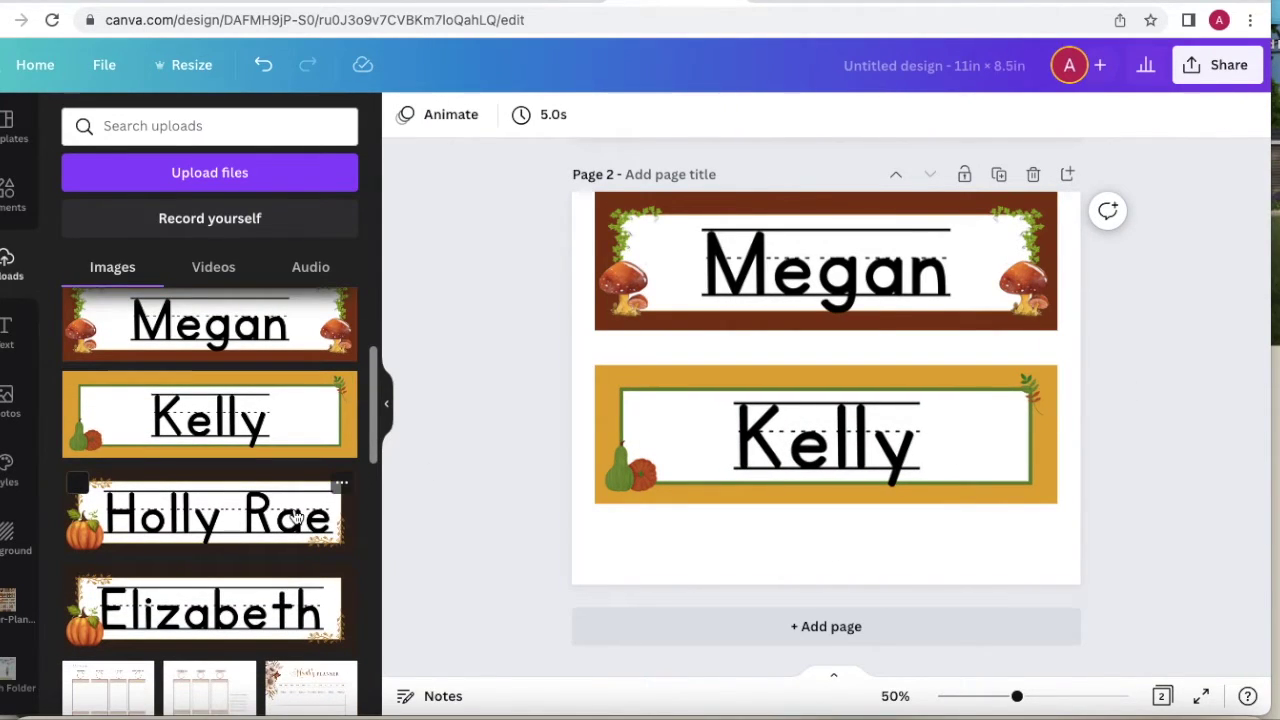
{"action": "left_click", "coordinate": [1067, 175]}
{"action": "left_click", "coordinate": [222, 541]}
{"action": "left_click_drag", "start_coordinate": [913, 430], "coordinate": [880, 295]}
{"action": "left_click_drag", "start_coordinate": [980, 305], "coordinate": [951, 291]}
- Add the other pumpkin name tag below the first at the same width, and move it down to widen the gap between them
{"action": "left_click", "coordinate": [80, 595]}
{"action": "left_click_drag", "start_coordinate": [813, 368], "coordinate": [768, 405]}
{"action": "left_click_drag", "start_coordinate": [971, 481], "coordinate": [1043, 543]}
{"action": "left_click_drag", "start_coordinate": [905, 463], "coordinate": [894, 449]}
{"action": "left_click", "coordinate": [1143, 440]}
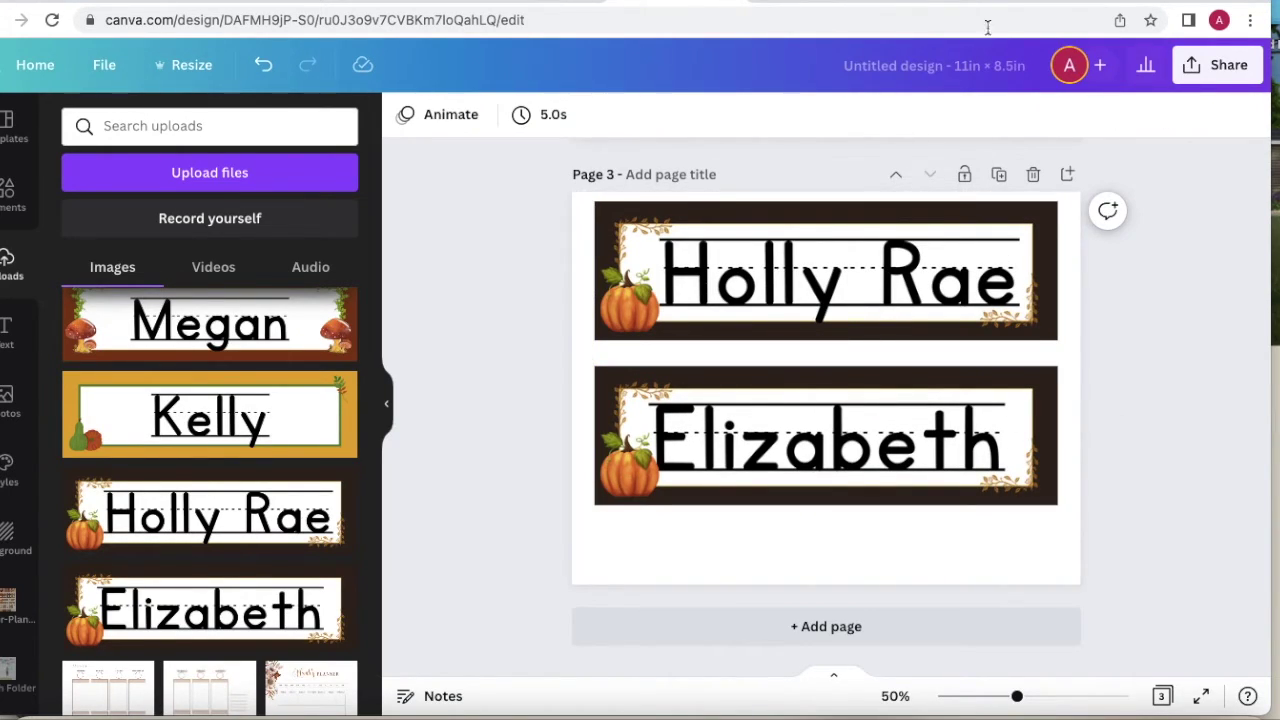
{"action": "left_click_drag", "start_coordinate": [883, 383], "coordinate": [886, 451]}
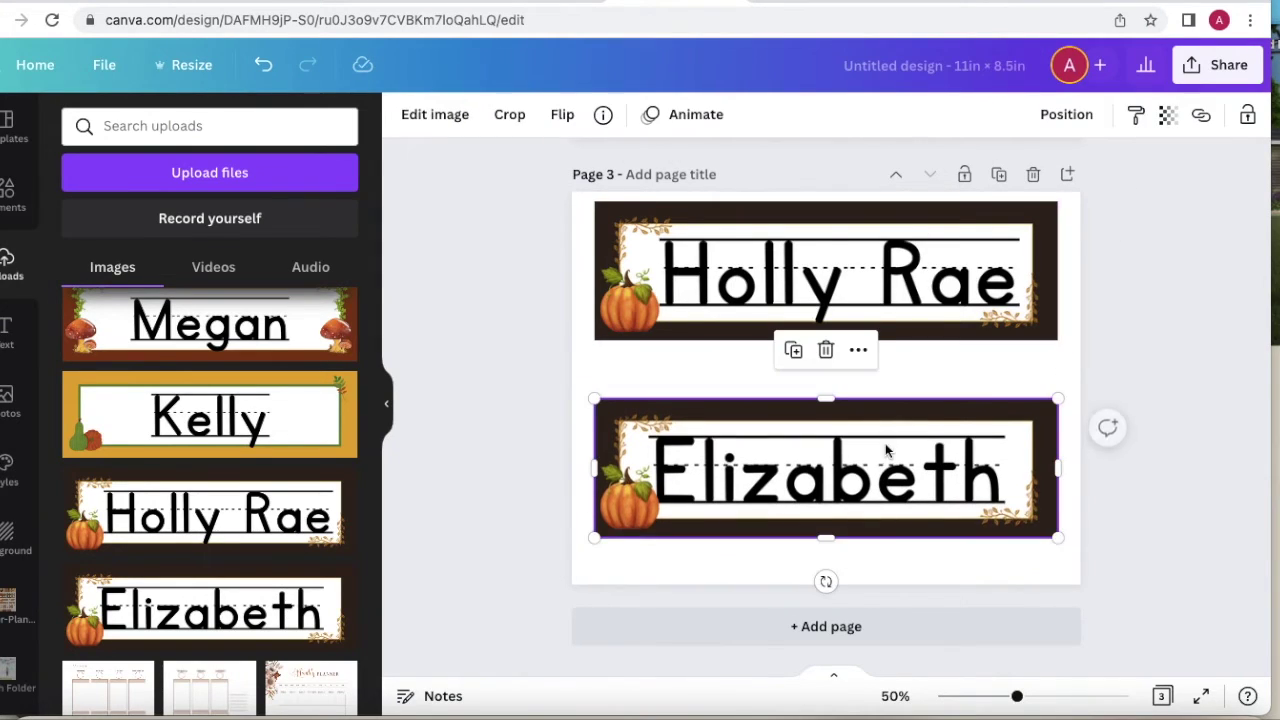
- Name the design Print Sheet and download all three pages as PDF Print with the CMYK (best for professional printing) color profile
{"action": "left_click", "coordinate": [997, 63]}
{"action": "type", "text": "Print Sheet"}
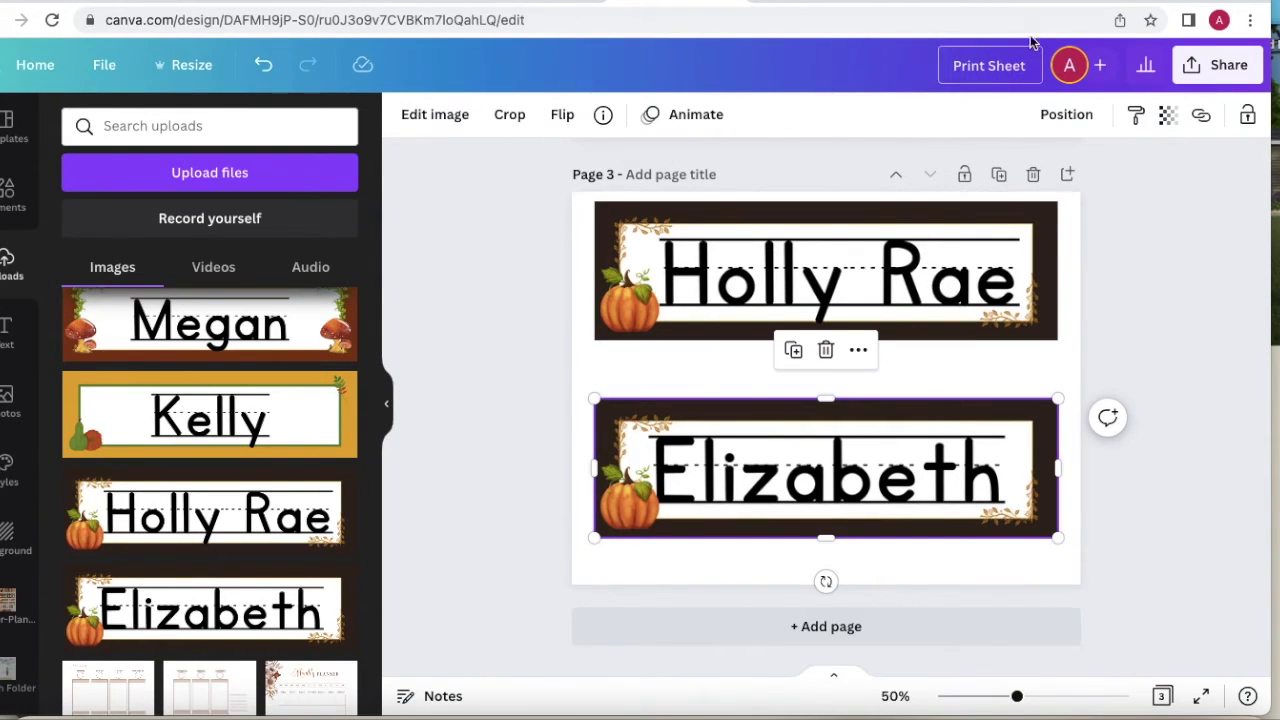
{"action": "left_click", "coordinate": [1220, 65]}
{"action": "left_click", "coordinate": [1074, 528]}
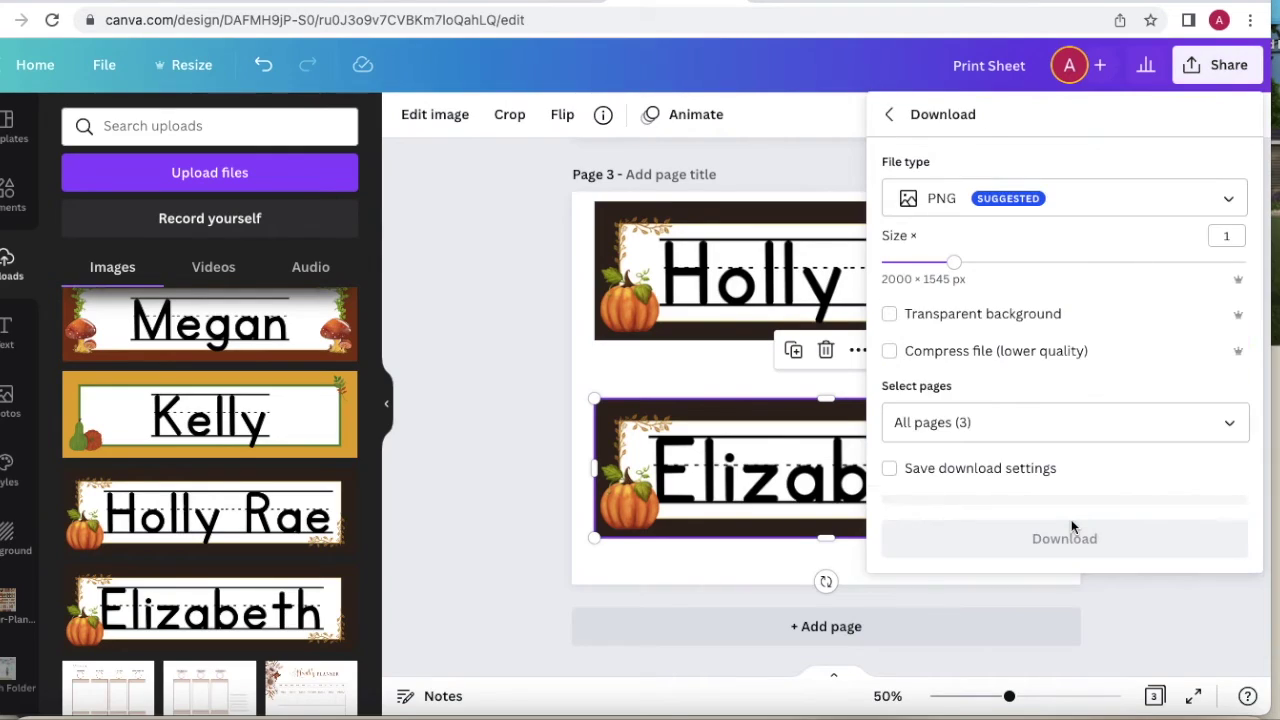
{"action": "left_click", "coordinate": [1073, 200]}
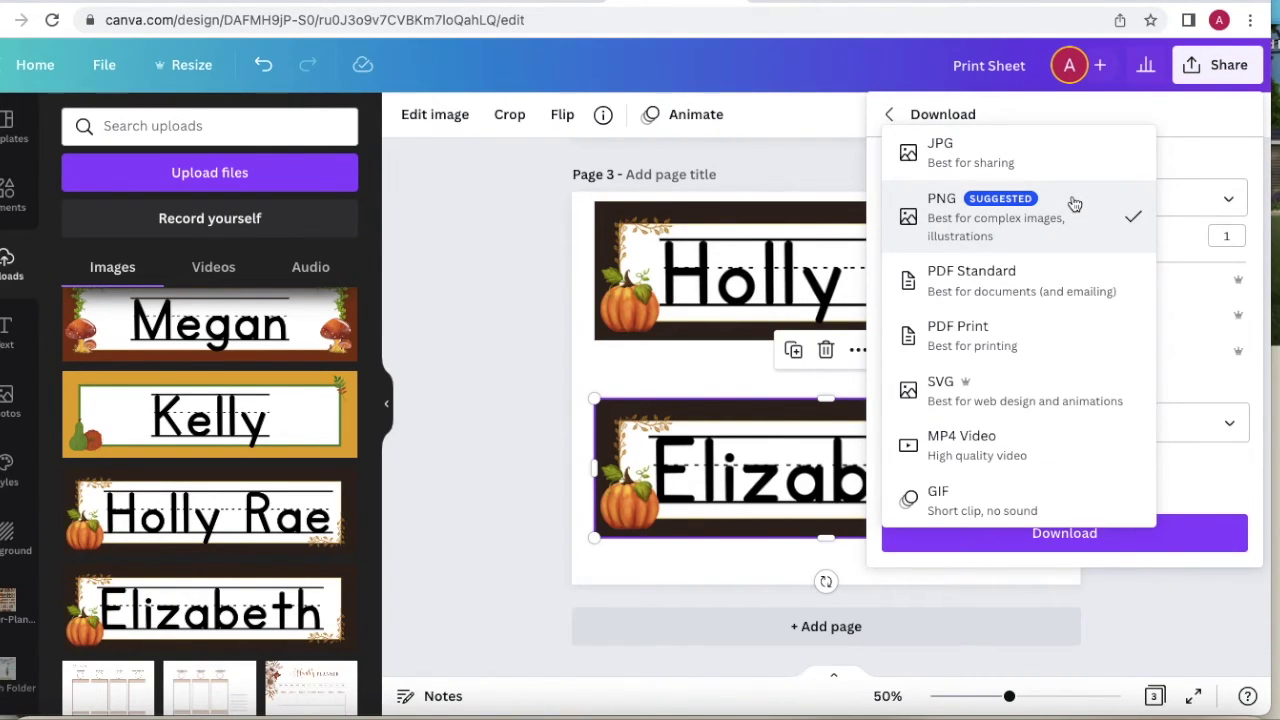
{"action": "left_click", "coordinate": [1039, 334]}
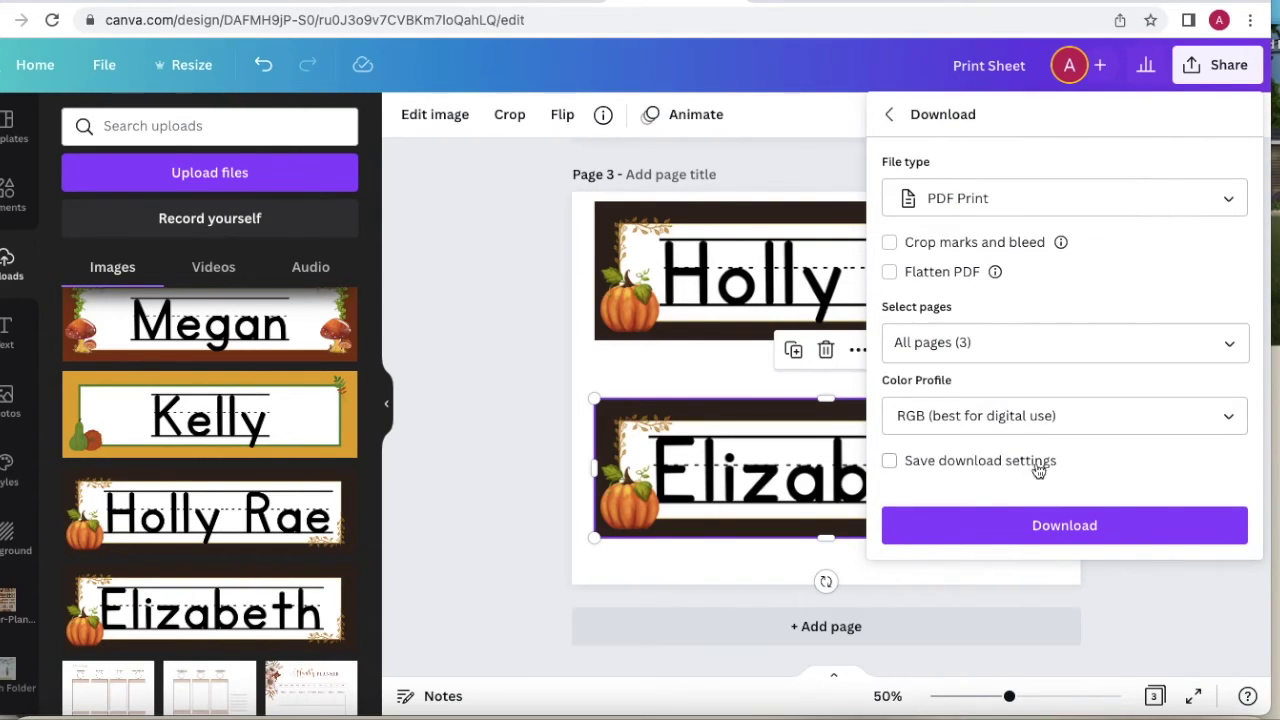
{"action": "left_click", "coordinate": [1041, 412]}
{"action": "left_click", "coordinate": [1031, 455]}
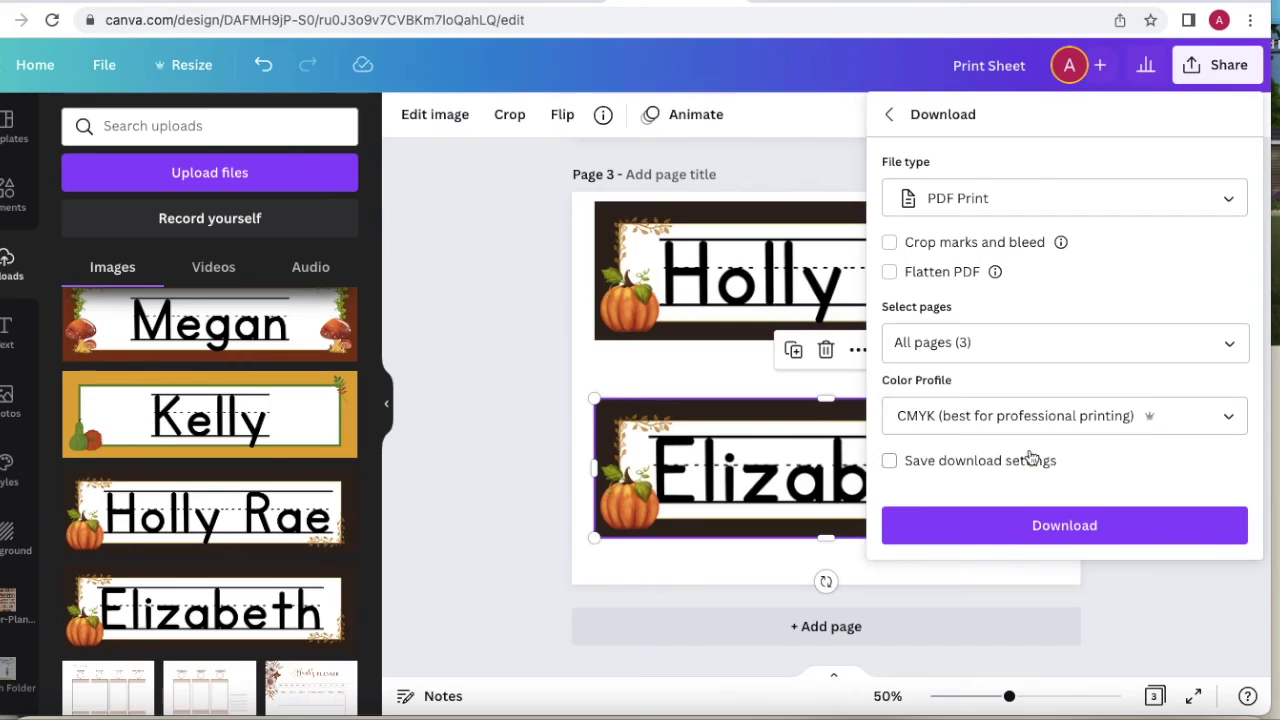
{"action": "left_click", "coordinate": [1034, 522]}
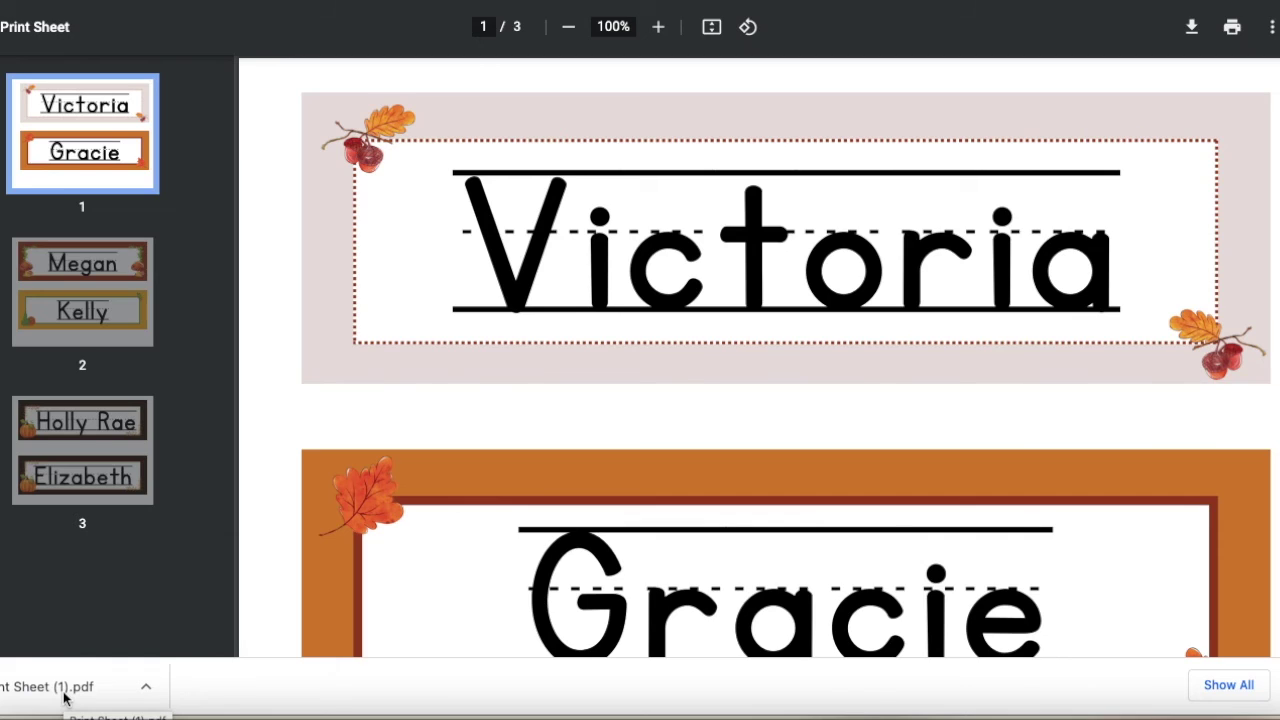
- Look through all three pages of the downloaded PDF to check the name tag layout
{"action": "scroll", "coordinate": [460, 534], "scroll_direction": "down", "scroll_amount": 10}
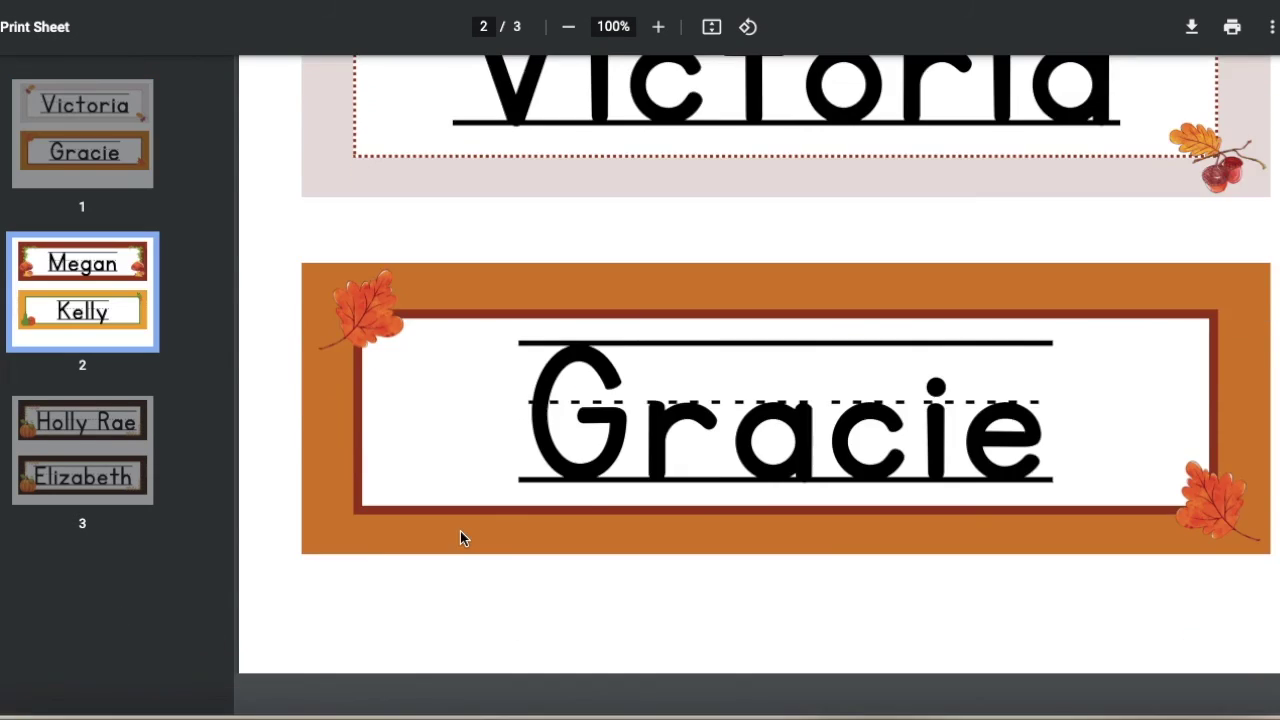
{"action": "scroll", "coordinate": [460, 538], "scroll_direction": "down", "scroll_amount": 10}
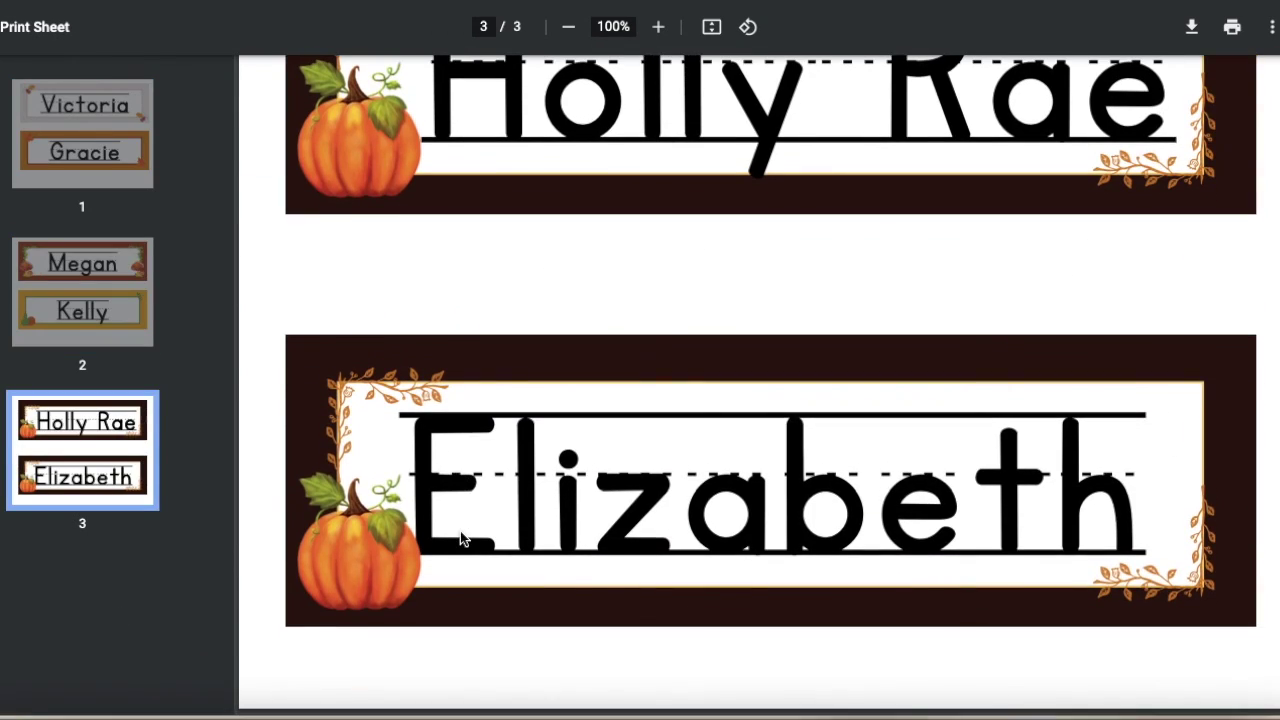
{"action": "scroll", "coordinate": [462, 538], "scroll_direction": "up", "scroll_amount": 20}
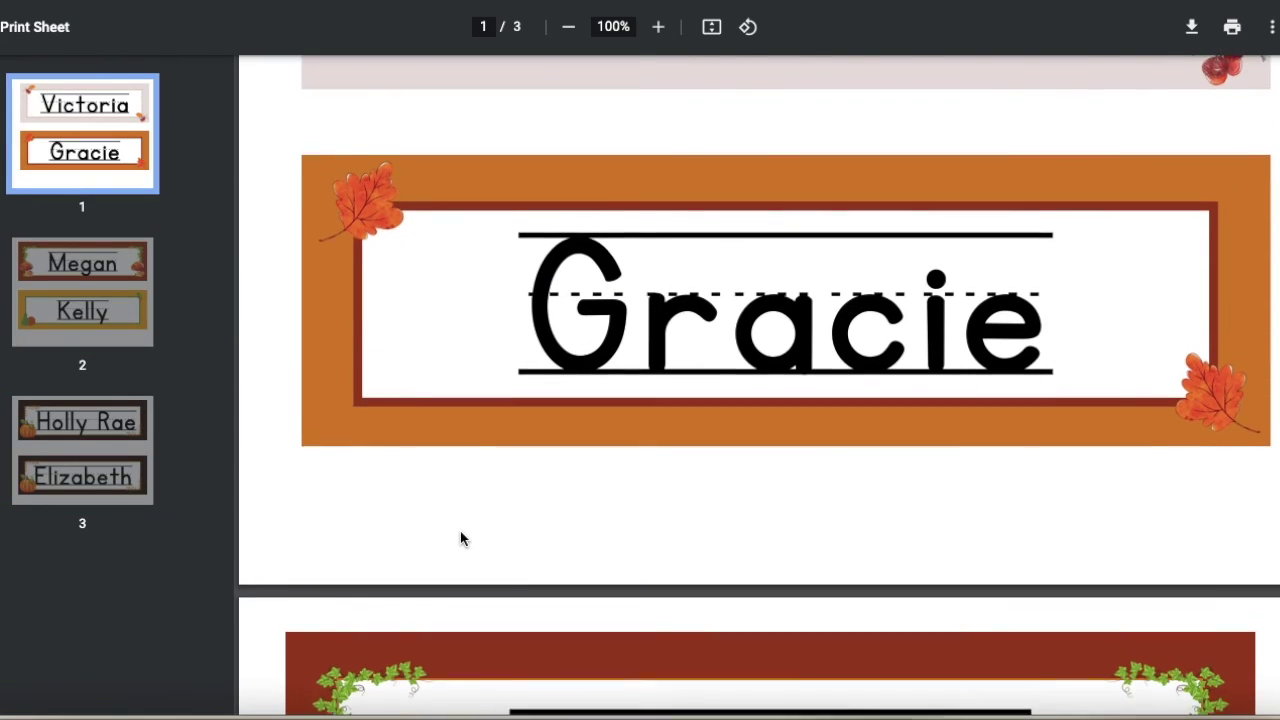